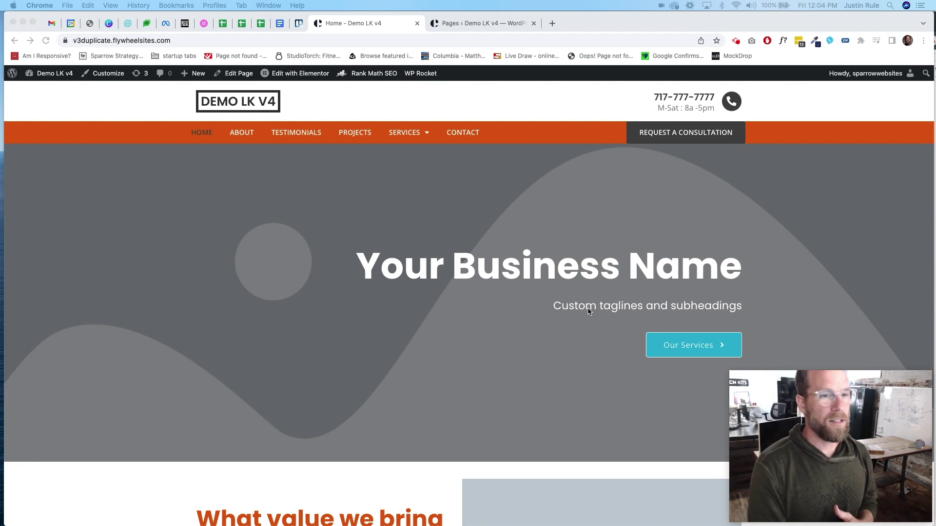
pyautogui.scroll(-20, 530, 284)
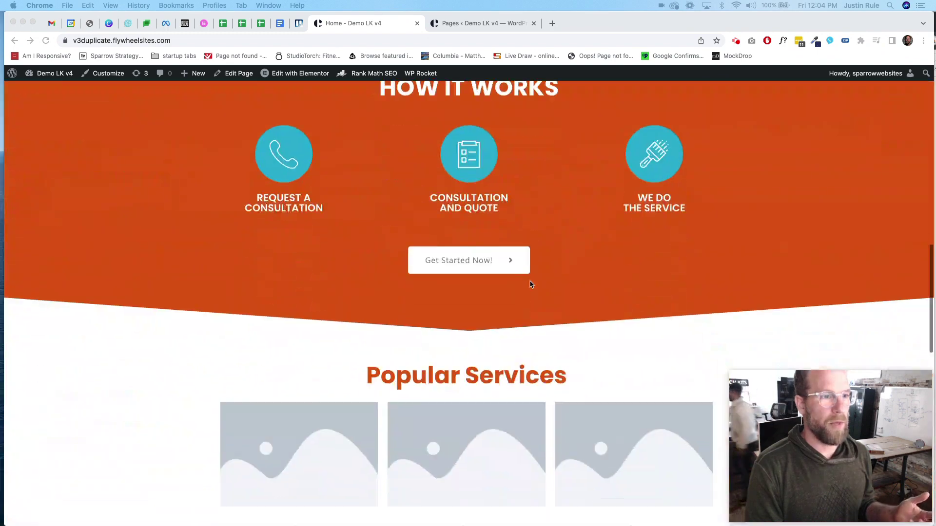
pyautogui.scroll(20, 530, 284)
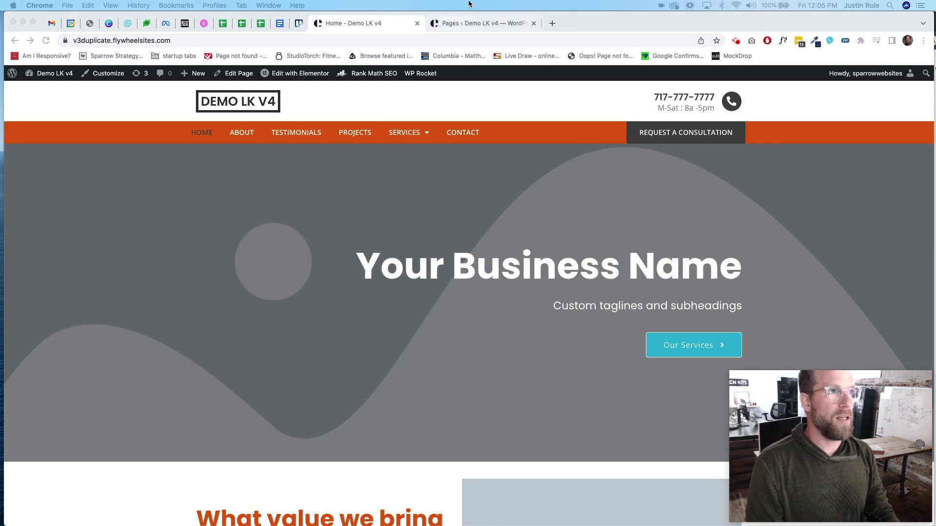
# - Duplicate the Home page from the Pages list, creating a 'Home — Draft' copy
pyautogui.click(449, 29)
pyautogui.scroll(1, 188, 264)
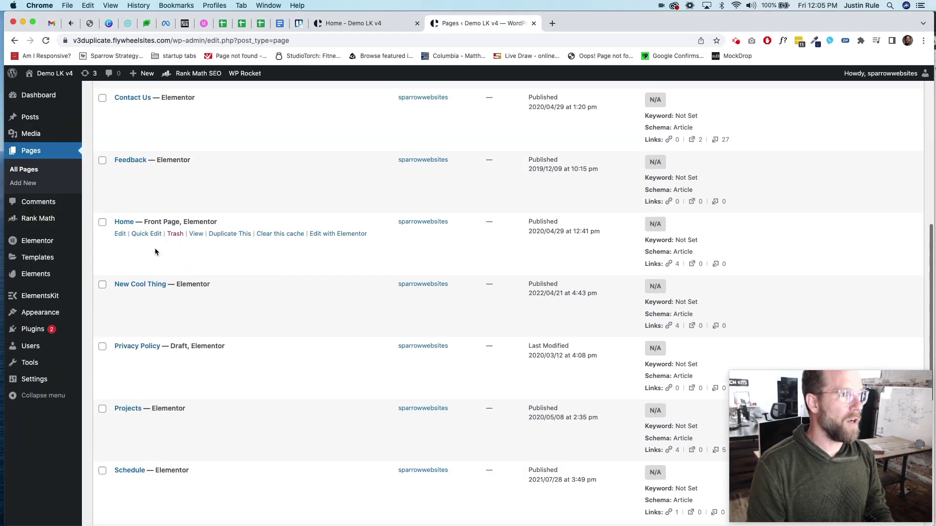
pyautogui.scroll(5, 222, 241)
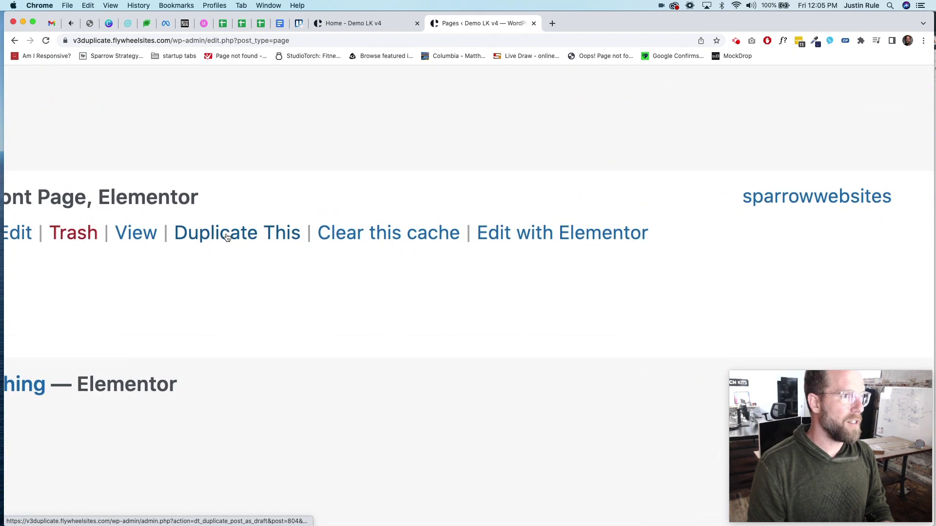
pyautogui.scroll(-5, 226, 237)
pyautogui.scroll(-2, 184, 419)
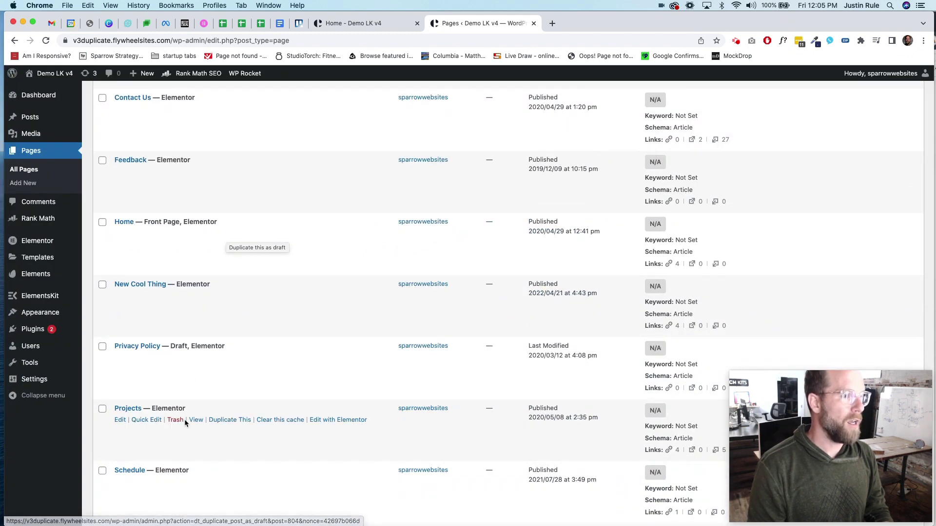
pyautogui.scroll(-3, 184, 423)
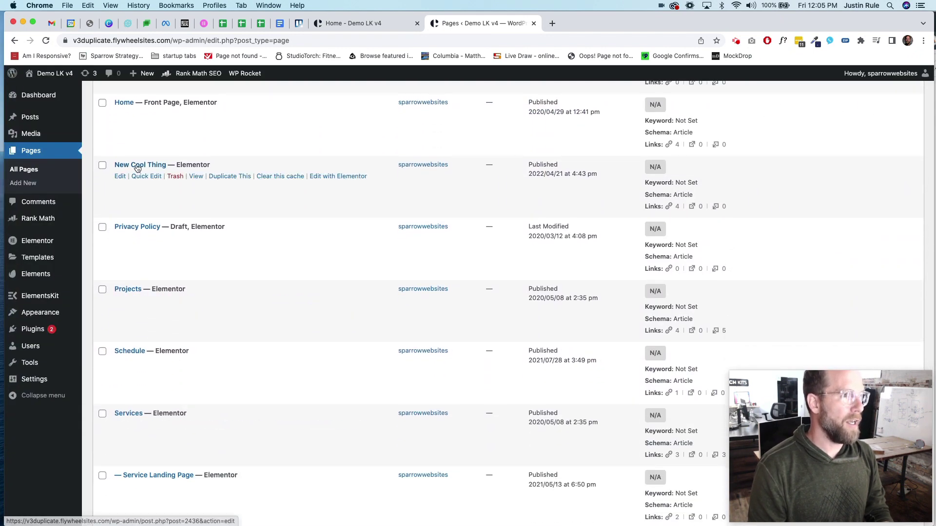
pyautogui.scroll(5, 138, 168)
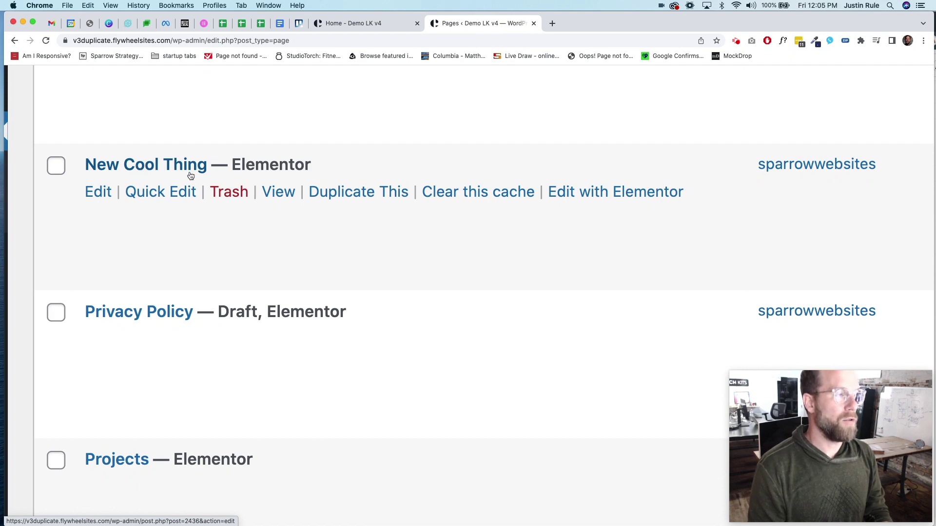
pyautogui.scroll(3, 190, 176)
pyautogui.scroll(2, 190, 176)
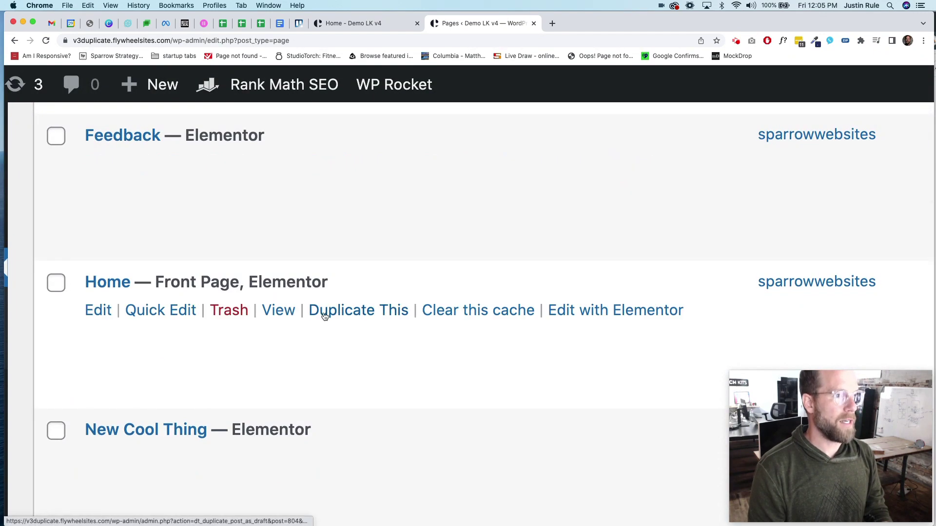
pyautogui.click(332, 312)
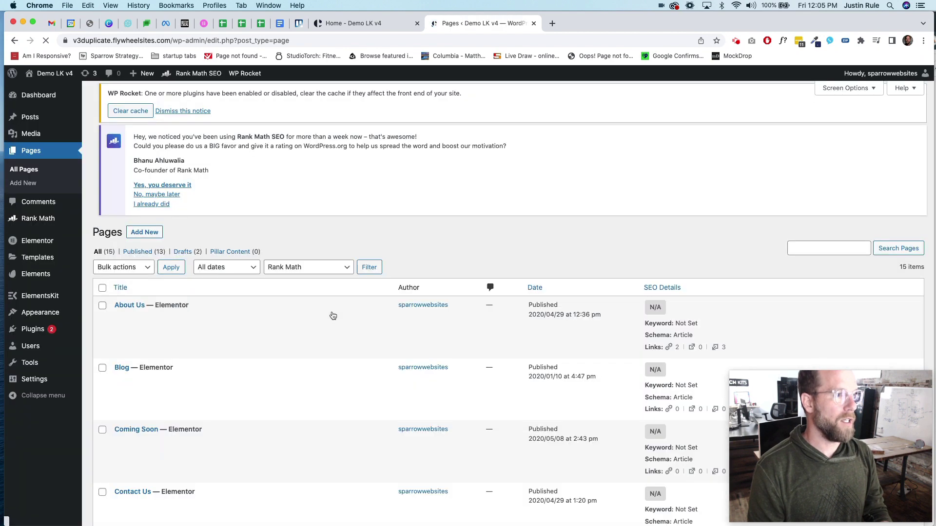
pyautogui.scroll(-6, 332, 316)
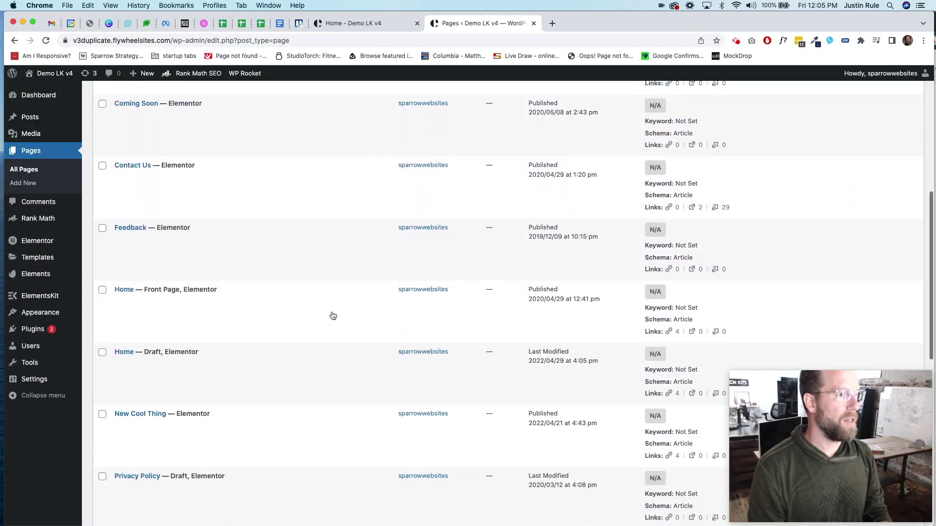
pyautogui.scroll(5, 129, 311)
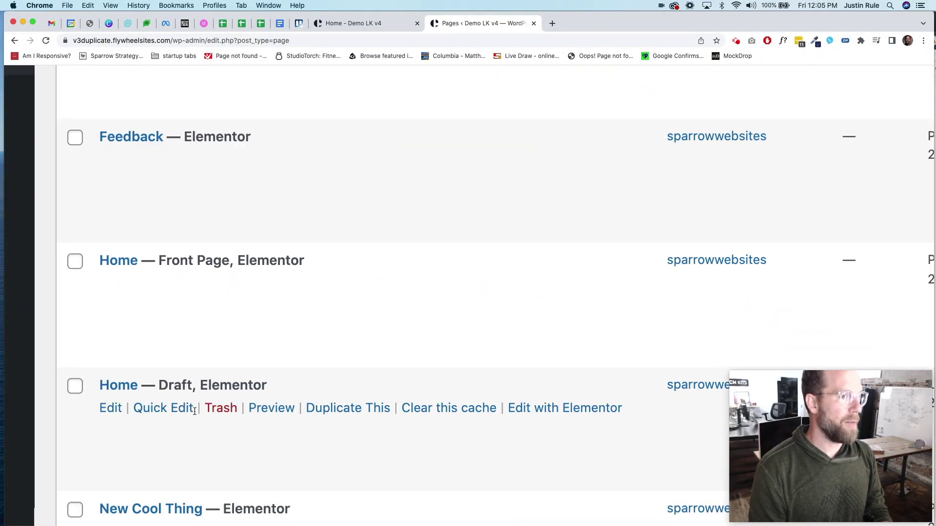
# - Quick-edit the Home draft copy and retitle it 'Landing Page'
pyautogui.click(178, 414)
pyautogui.doubleClick(190, 417)
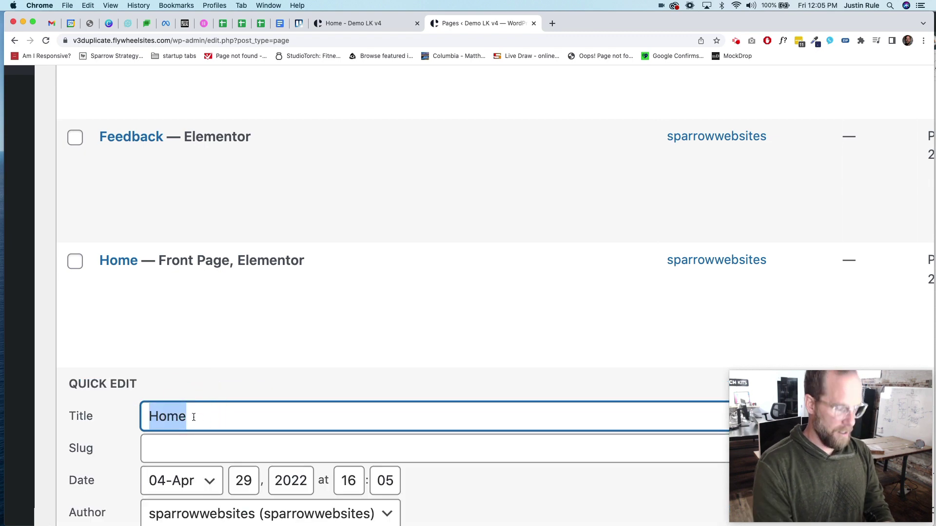
pyautogui.write('Landing Page')
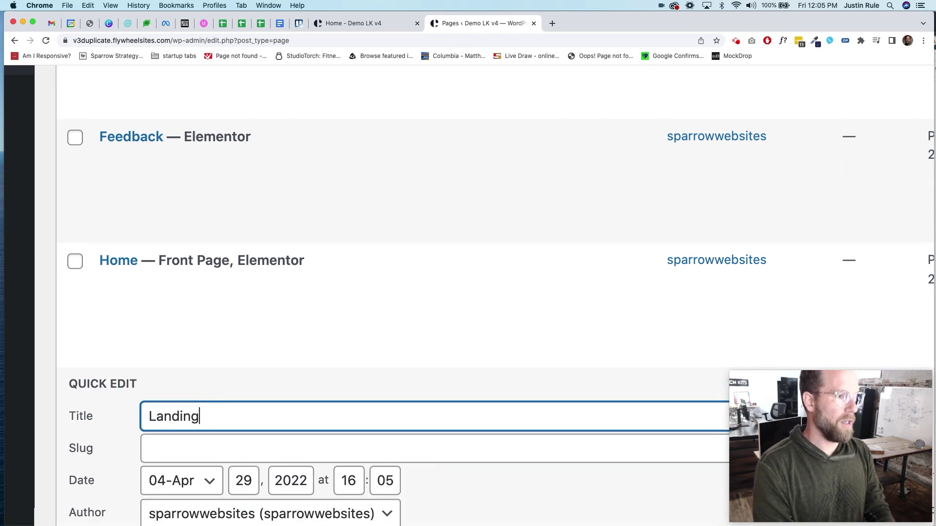
pyautogui.scroll(-5, 306, 292)
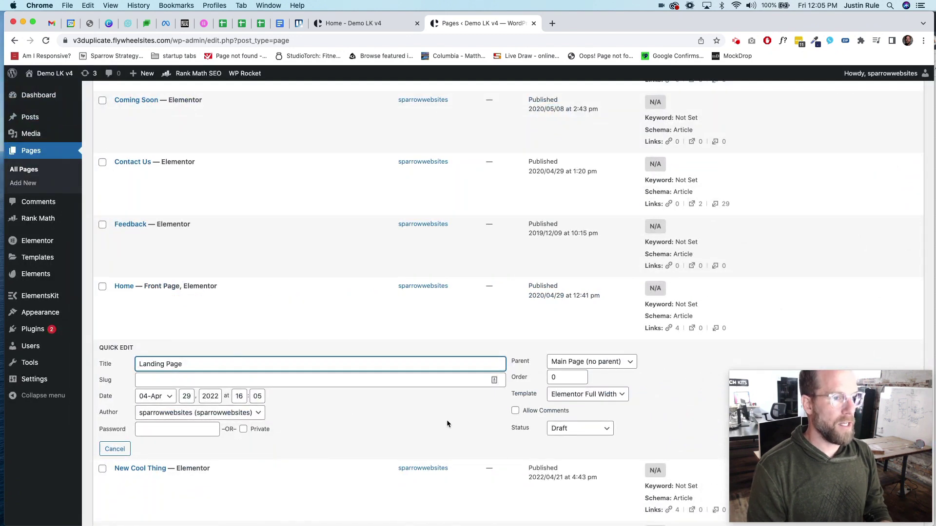
pyautogui.scroll(5, 168, 398)
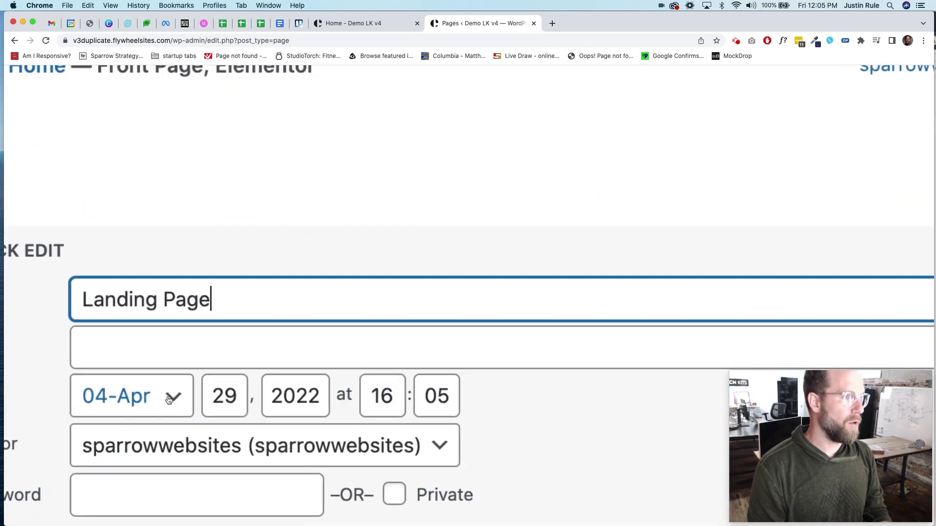
pyautogui.scroll(-5, 168, 397)
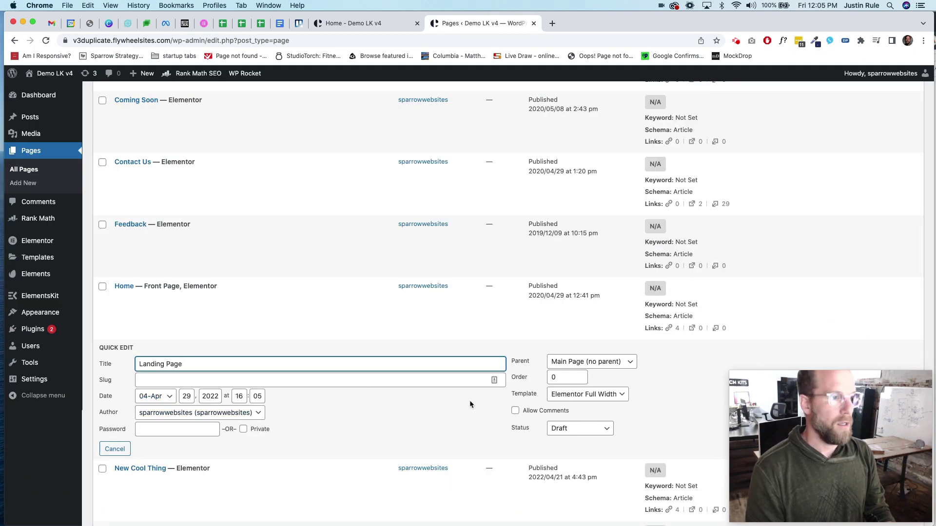
# - Set the page status to Published and keep the Elementor Full Width template
pyautogui.click(273, 381)
pyautogui.write('cust')
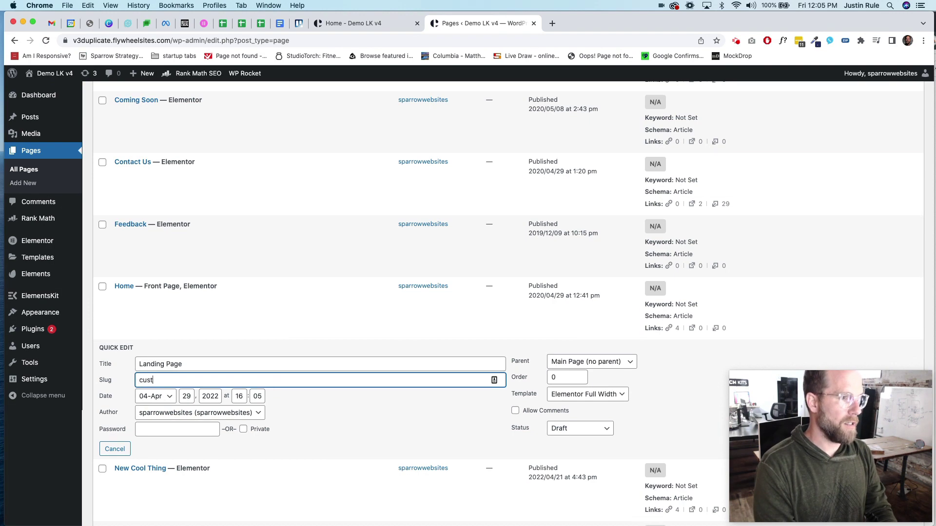
pyautogui.write('omithere')
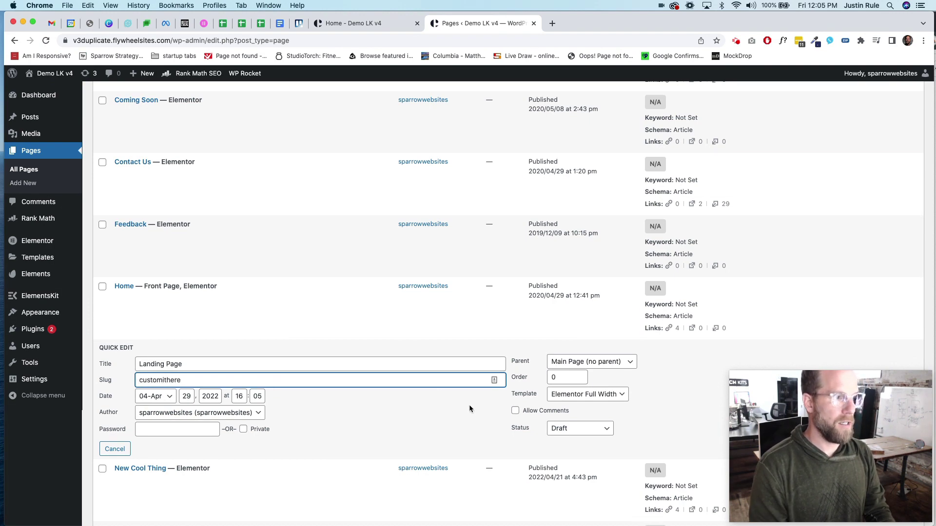
pyautogui.click(574, 428)
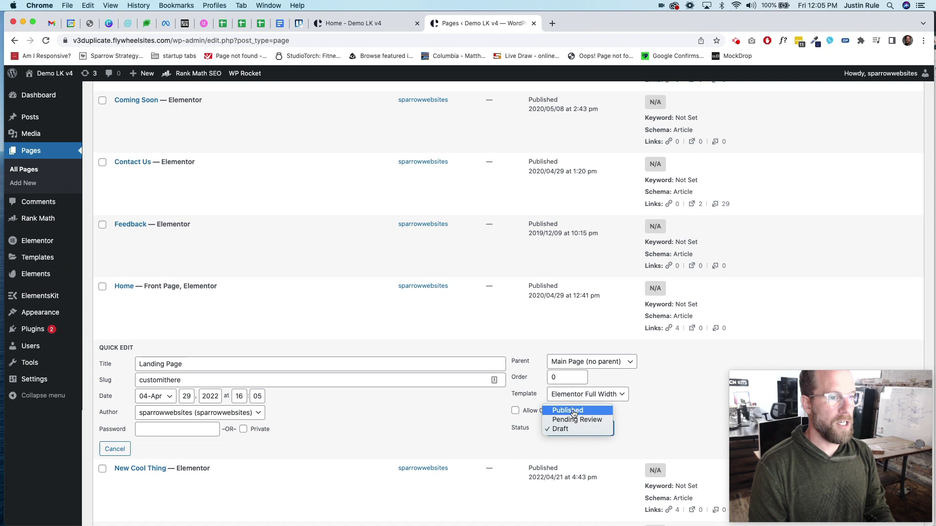
pyautogui.click(574, 414)
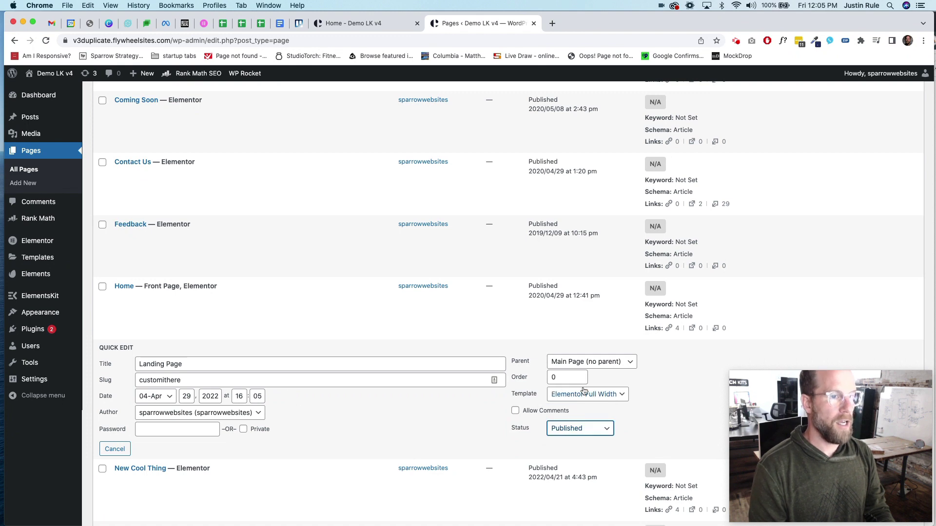
pyautogui.scroll(5, 583, 391)
pyautogui.click(598, 398)
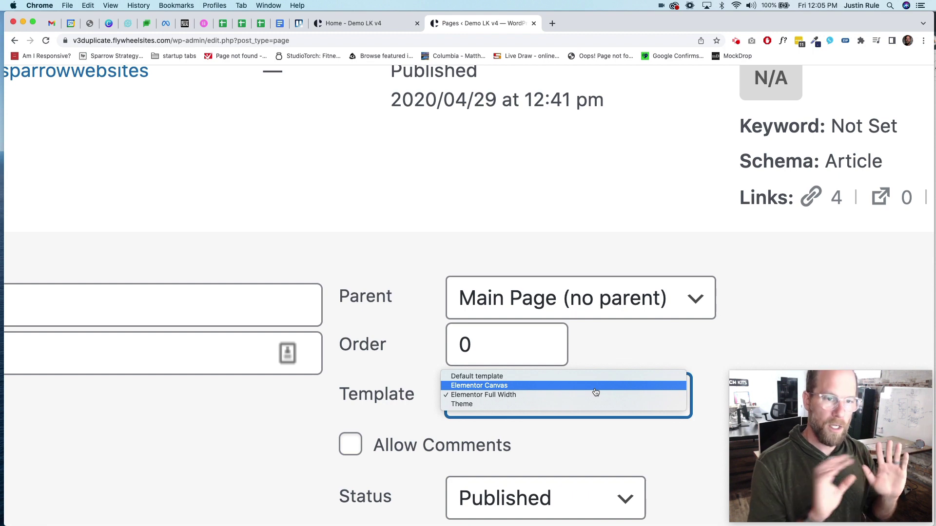
pyautogui.click(594, 399)
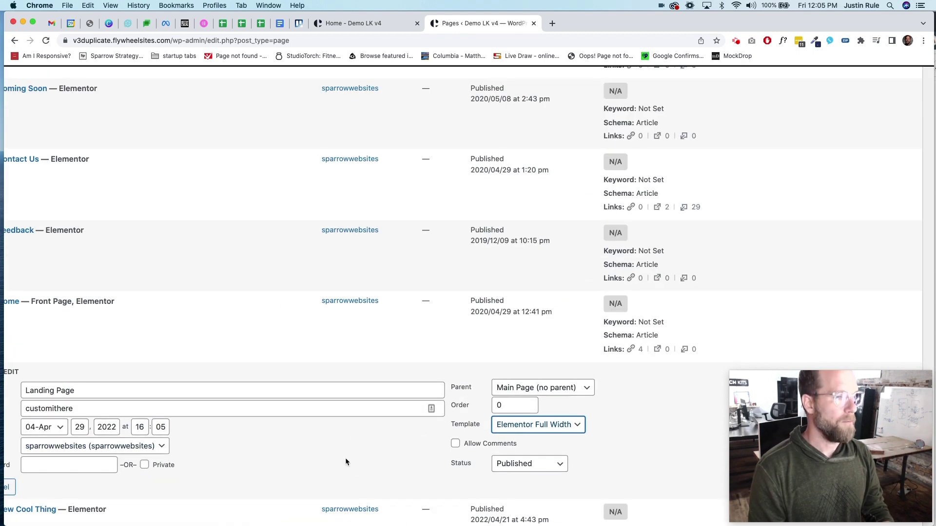
# - Clear the slug and save the quick edits to Landing Page
pyautogui.doubleClick(163, 409)
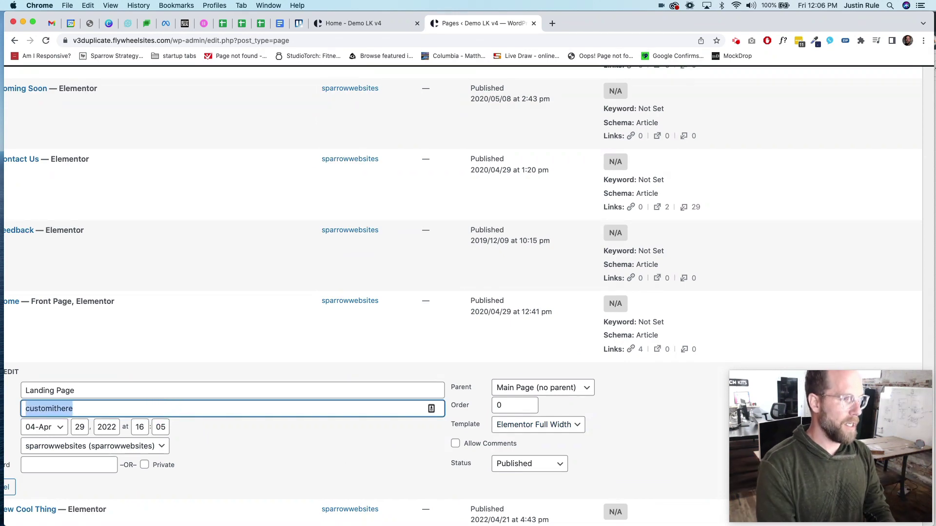
pyautogui.press('BackSpace')
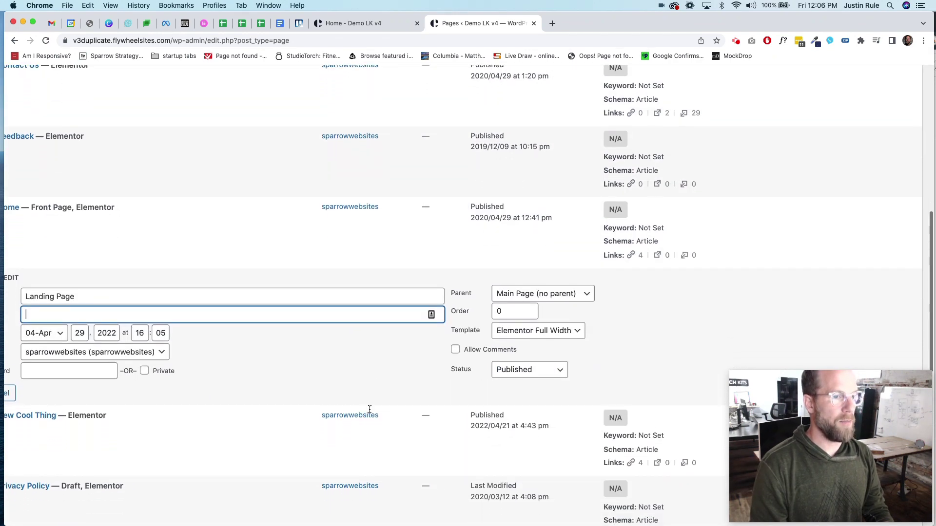
pyautogui.scroll(-5, 639, 346)
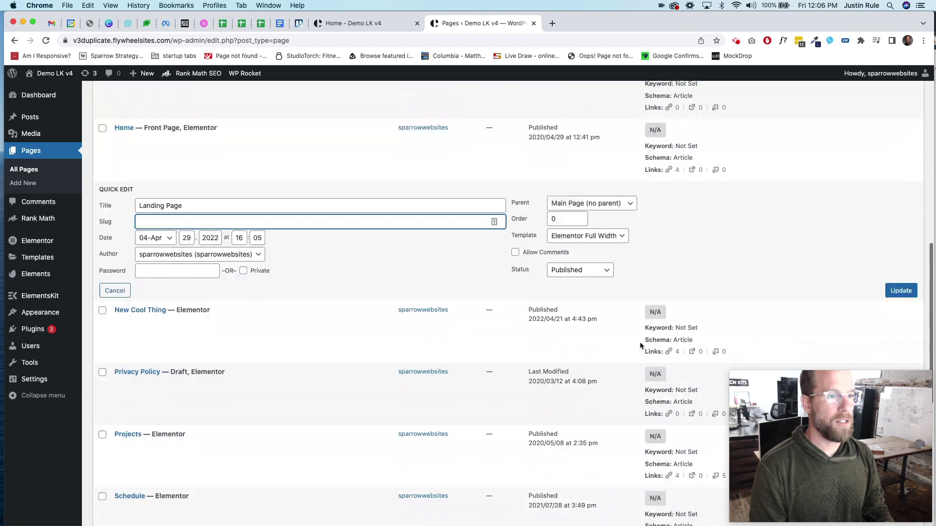
pyautogui.click(900, 259)
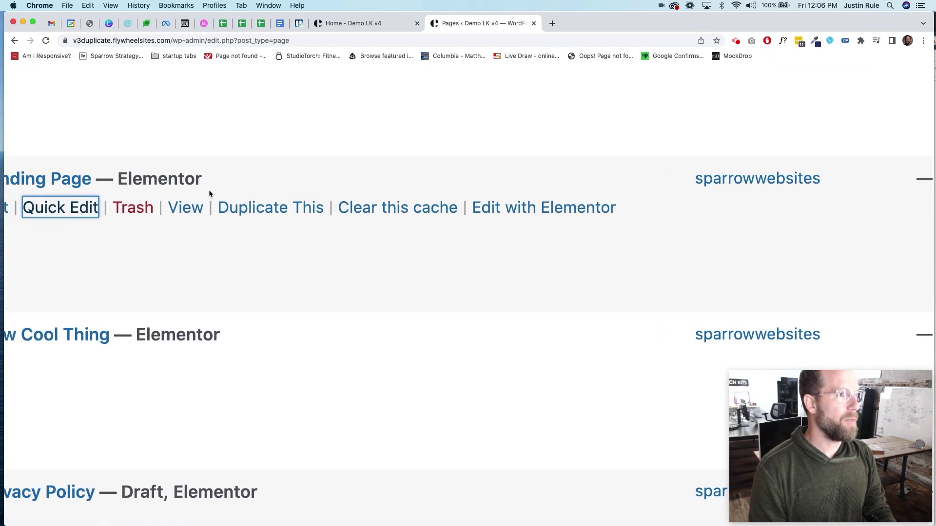
# - Open Landing Page in the Elementor builder and select the hero heading
pyautogui.rightClick(555, 211)
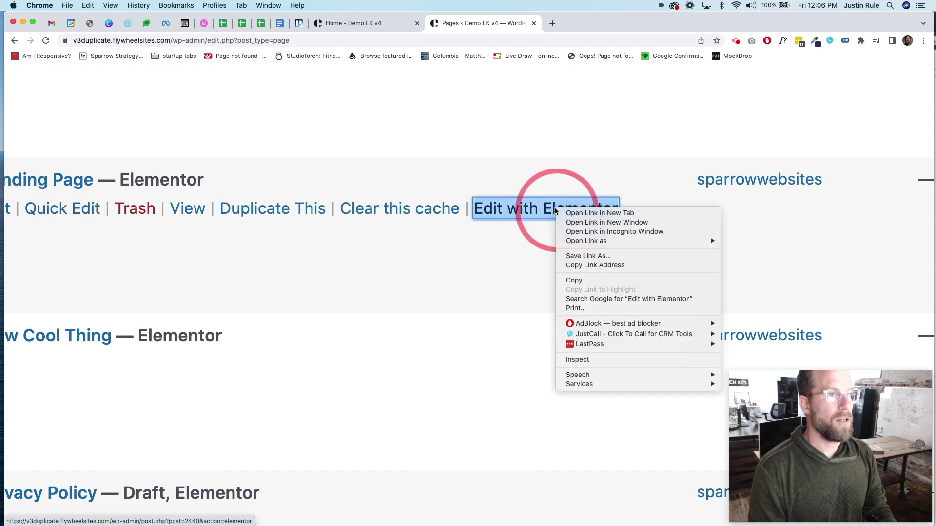
pyautogui.press('Escape')
pyautogui.click(557, 210)
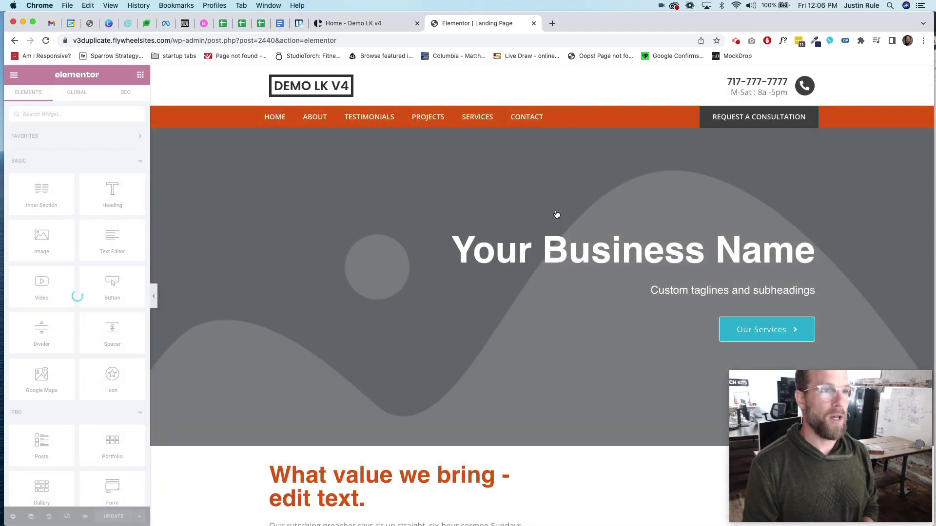
pyautogui.doubleClick(560, 248)
# - Replace the hero heading 'Your Business Name' with '$100 Off Lawncare'
pyautogui.tripleClick(560, 247)
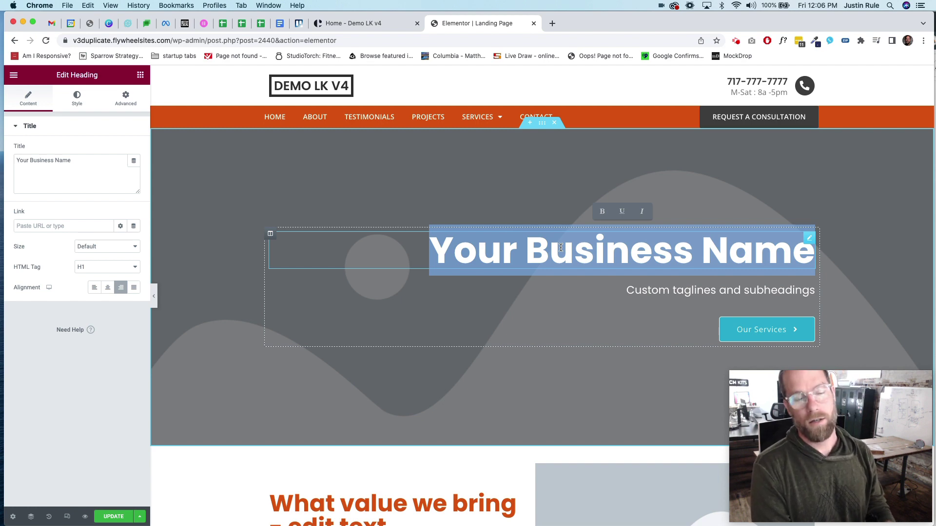
pyautogui.write('$')
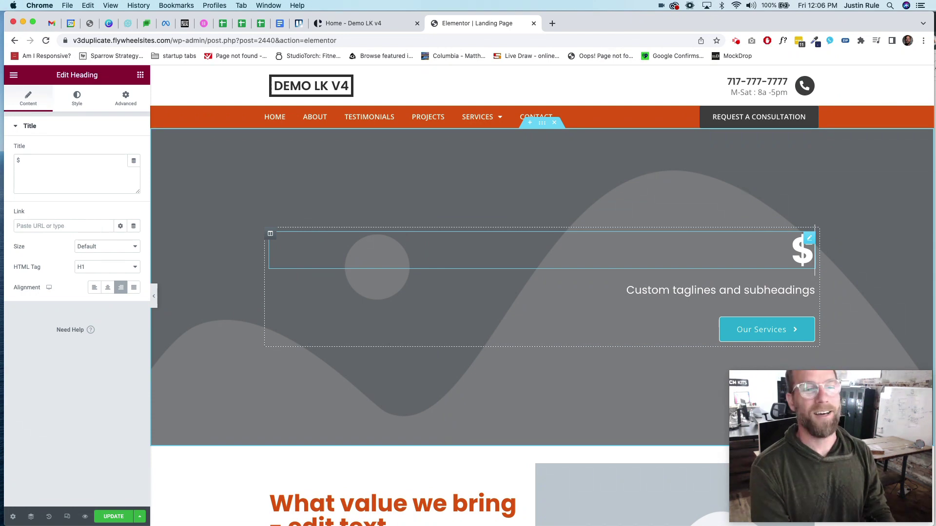
pyautogui.write('100')
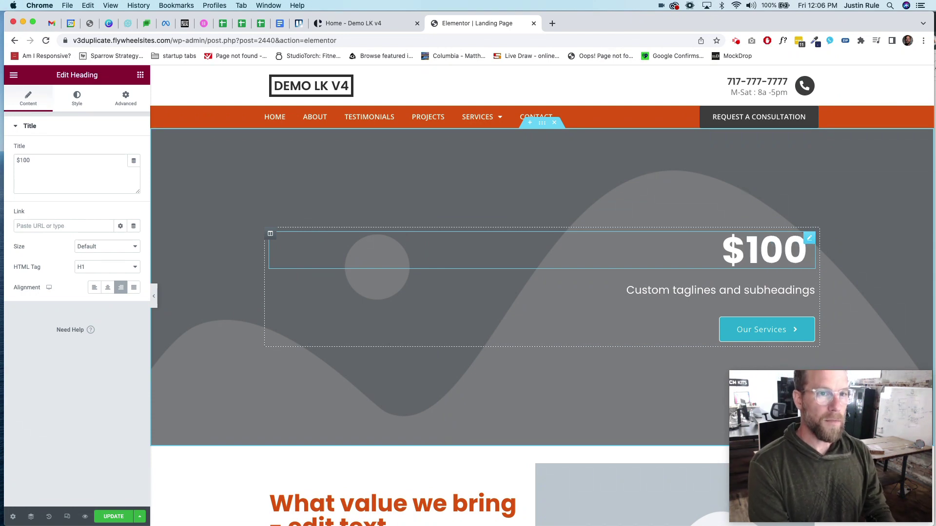
pyautogui.write(' Off')
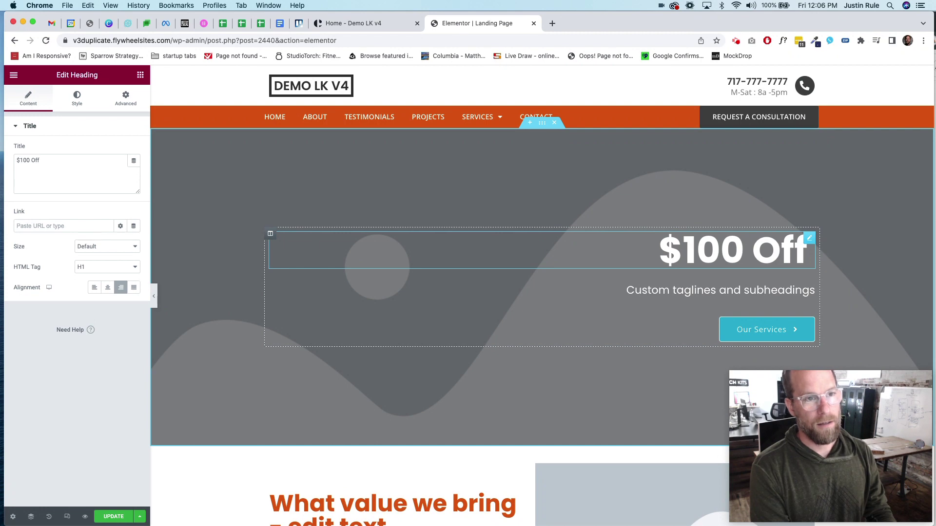
pyautogui.write(' Lawncare')
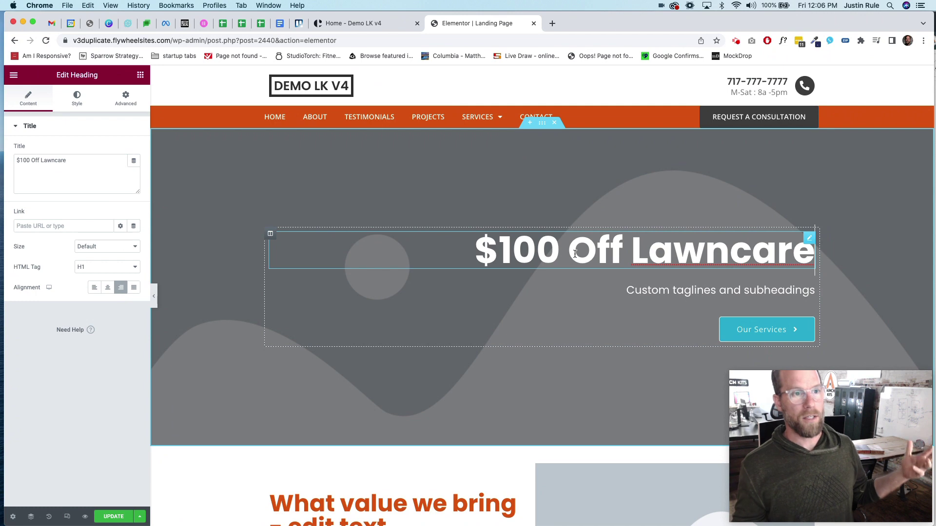
# - Relabel the Our Services button 'Get $100 Off Now!' and change its link from #services to #go
pyautogui.tripleClick(646, 293)
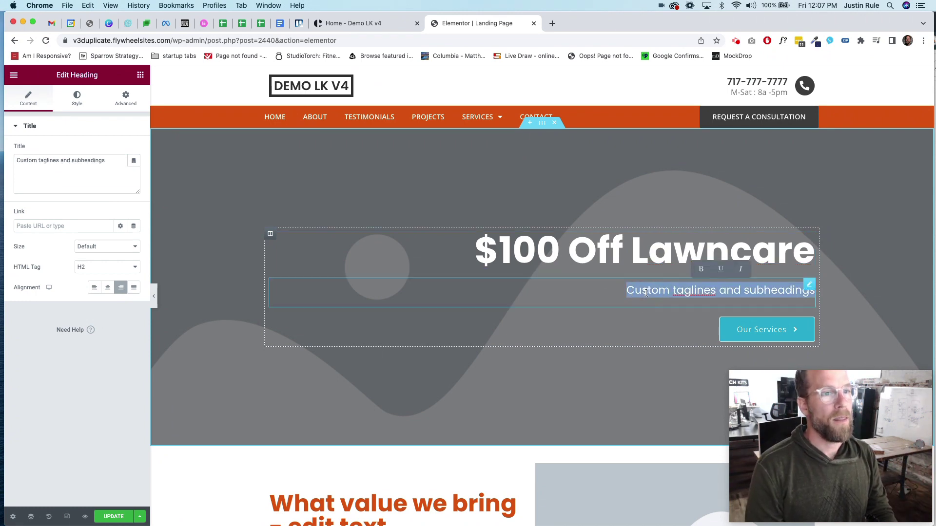
pyautogui.rightClick(746, 335)
pyautogui.click(746, 333)
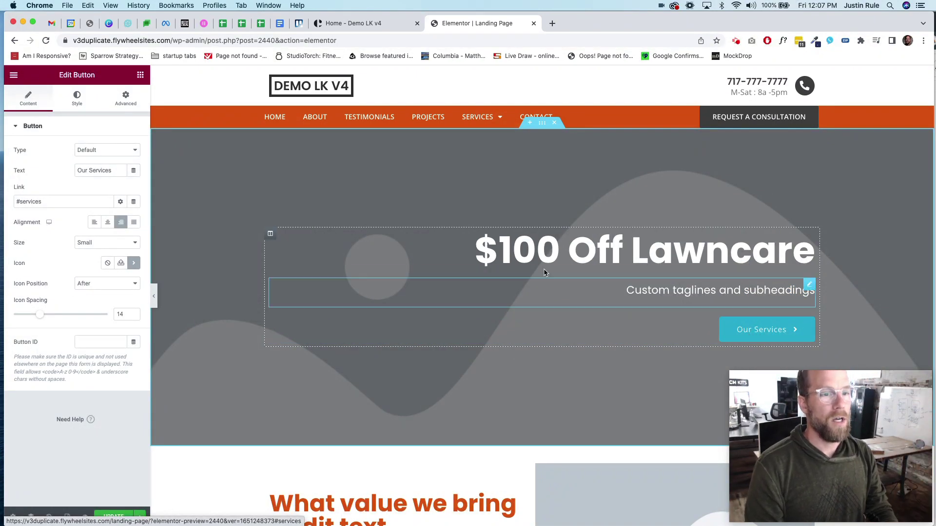
pyautogui.tripleClick(96, 171)
pyautogui.write('Get $100 Of')
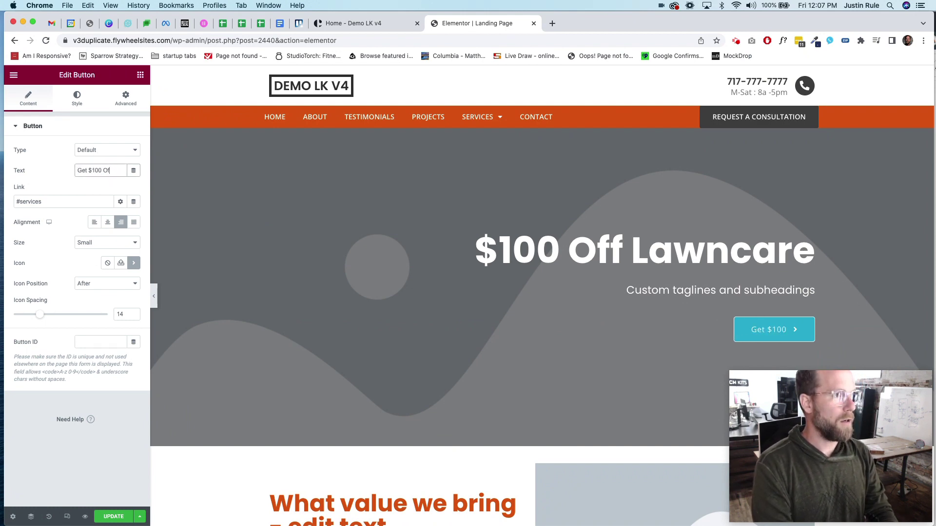
pyautogui.write('ow!')
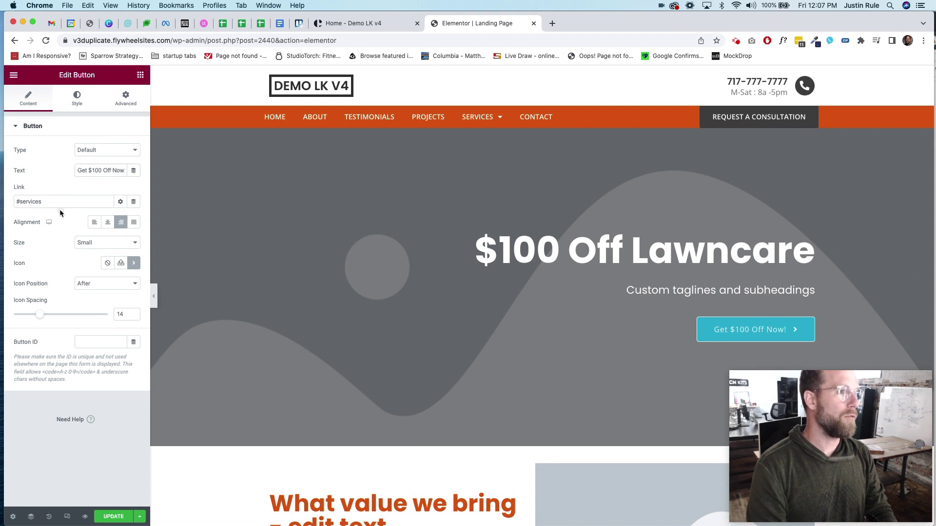
pyautogui.doubleClick(33, 202)
pyautogui.write('#go')
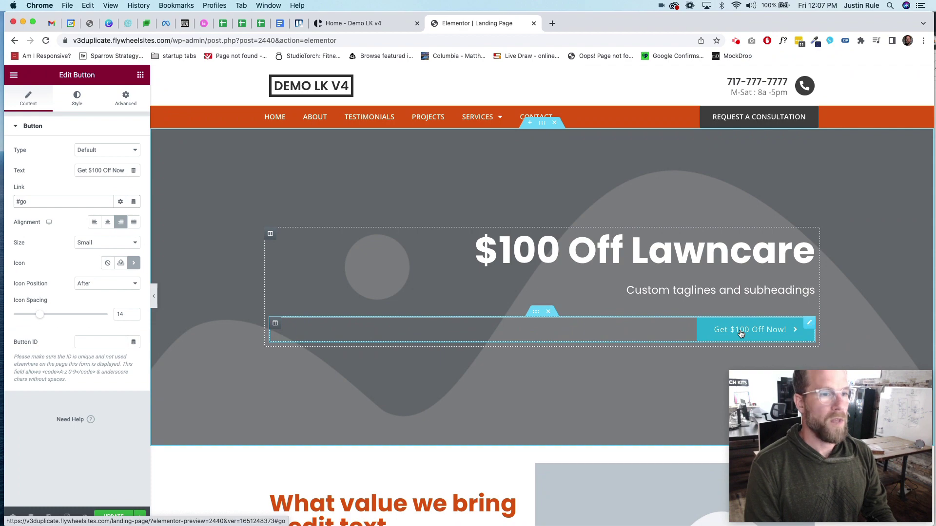
# - Give the Let's connect section the CSS ID 'go' and save the page with Update
pyautogui.scroll(-15, 441, 364)
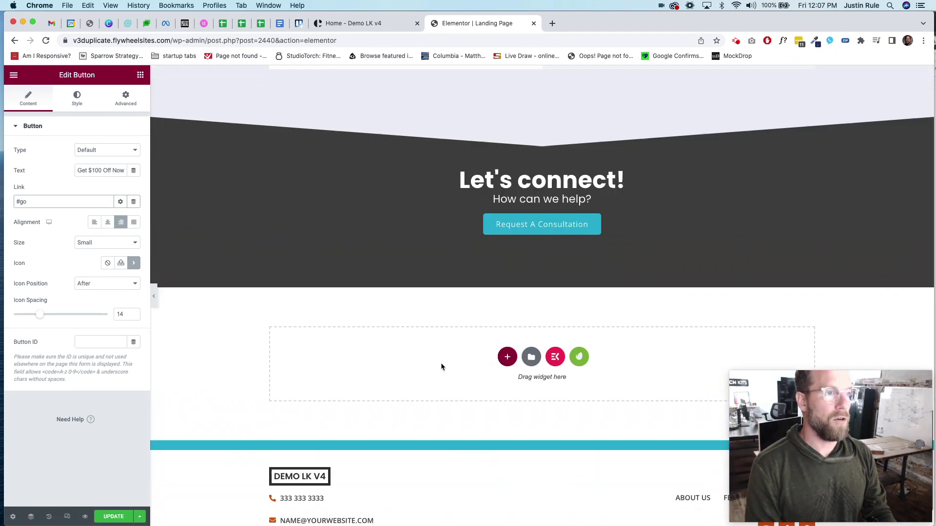
pyautogui.scroll(2, 442, 363)
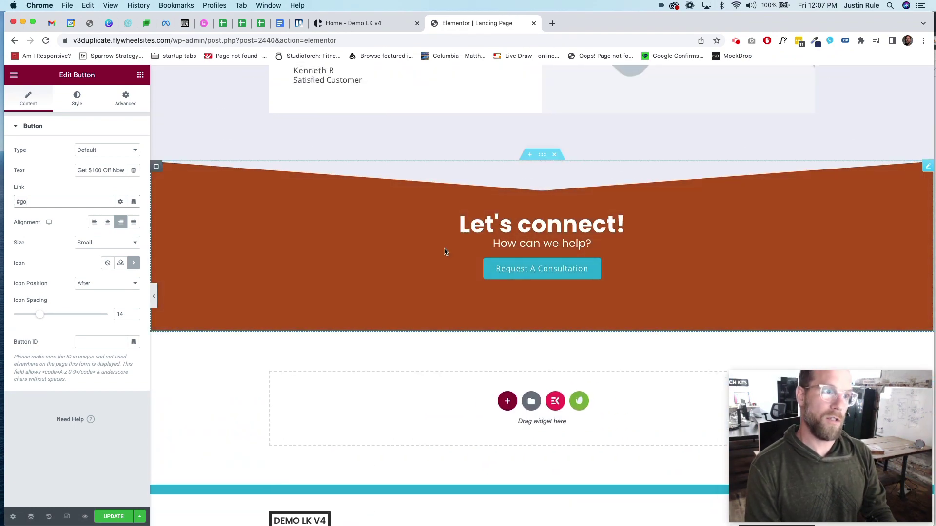
pyautogui.scroll(1, 351, 229)
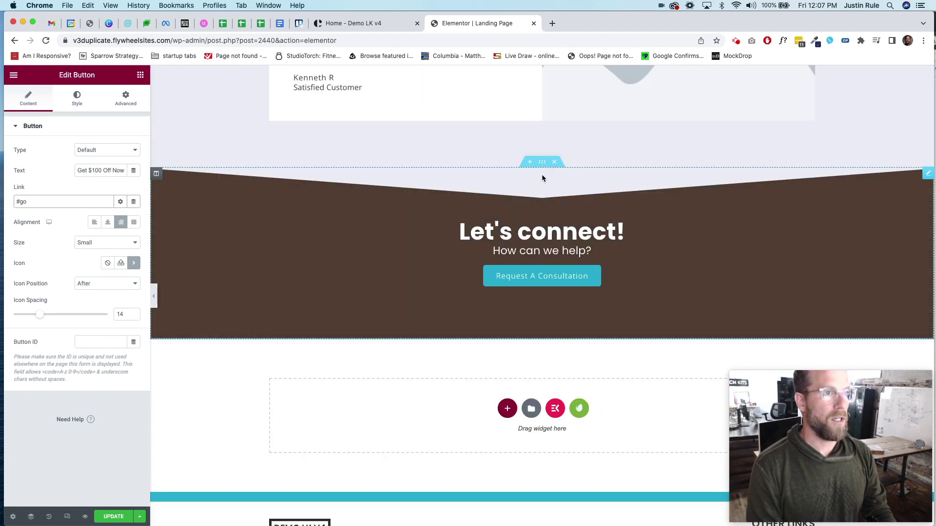
pyautogui.click(542, 167)
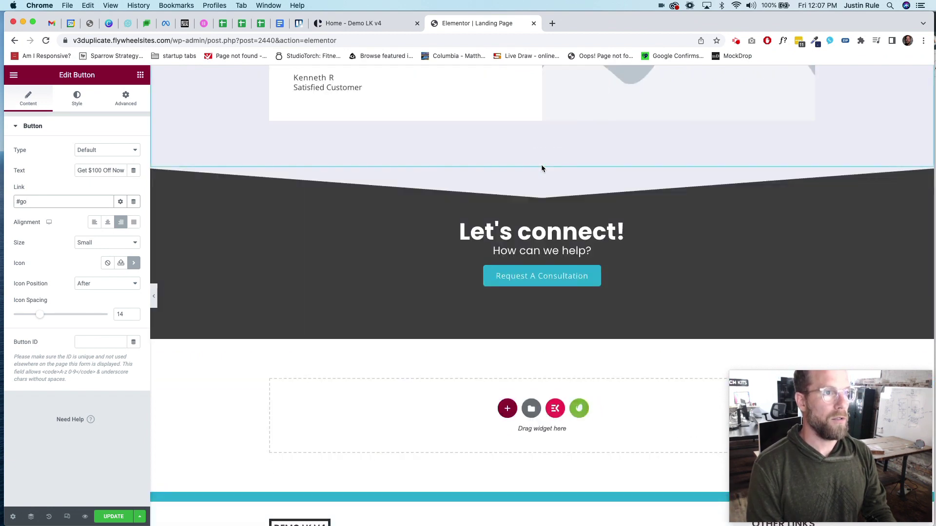
pyautogui.click(543, 163)
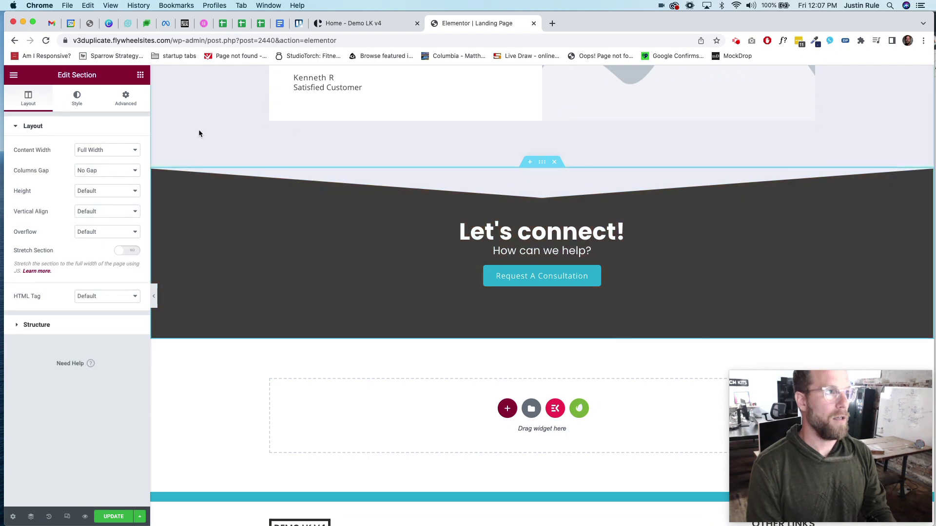
pyautogui.click(125, 102)
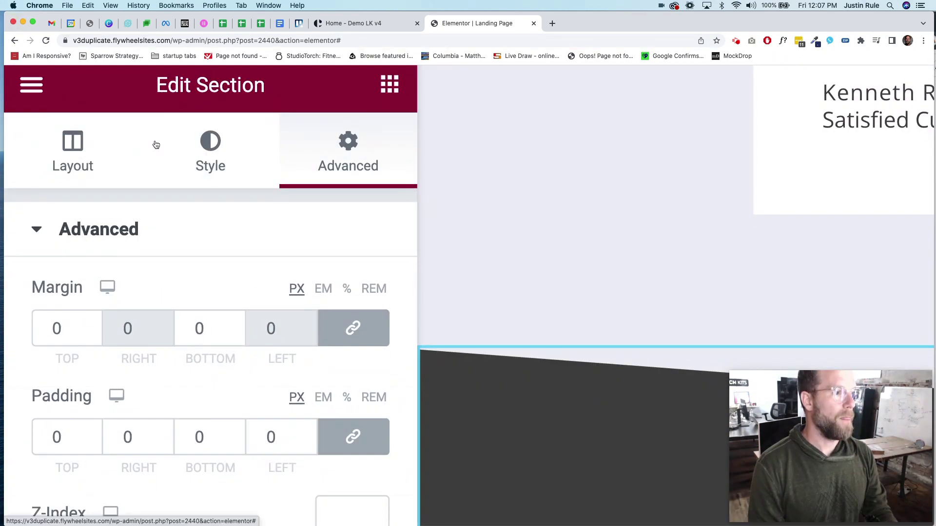
pyautogui.scroll(-5, 156, 144)
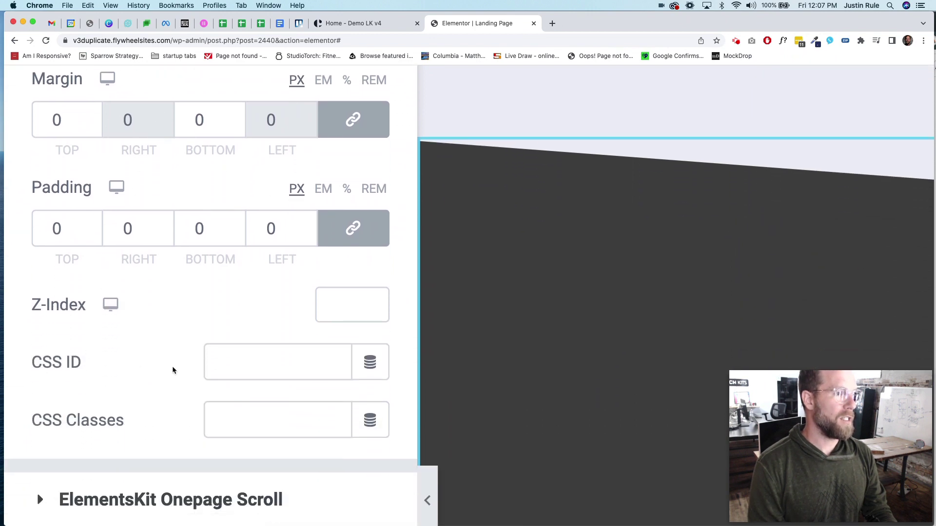
pyautogui.click(229, 362)
pyautogui.write('go')
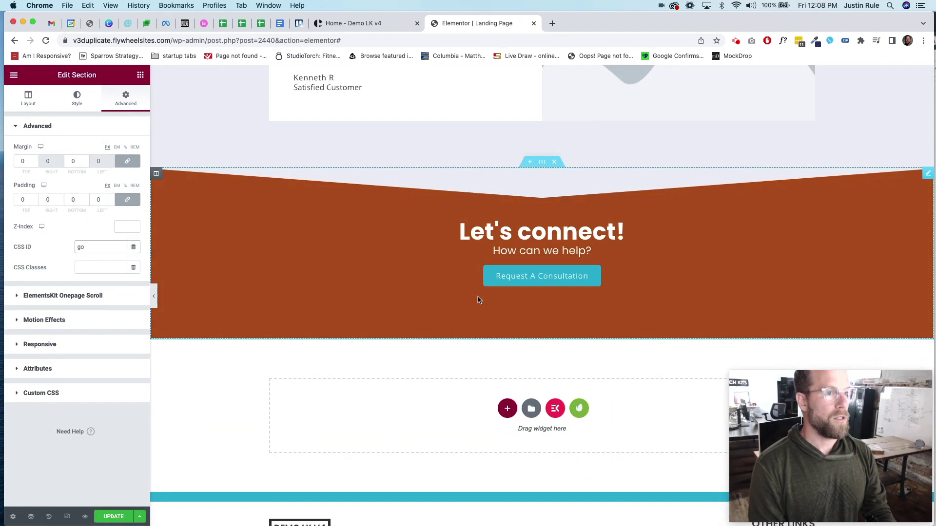
pyautogui.click(111, 517)
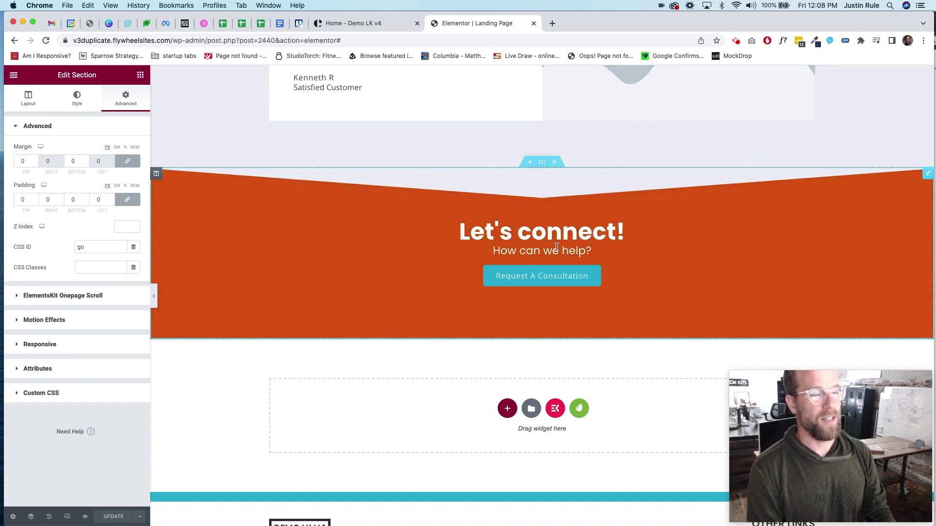
pyautogui.scroll(20, 442, 293)
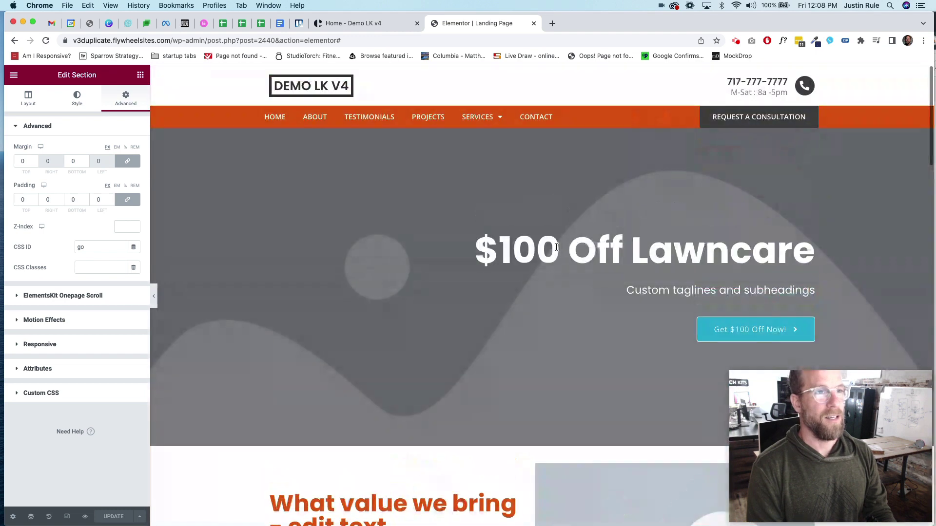
# - Copy the Get $100 Off Now! button and paste it below the What makes us different button
pyautogui.rightClick(748, 334)
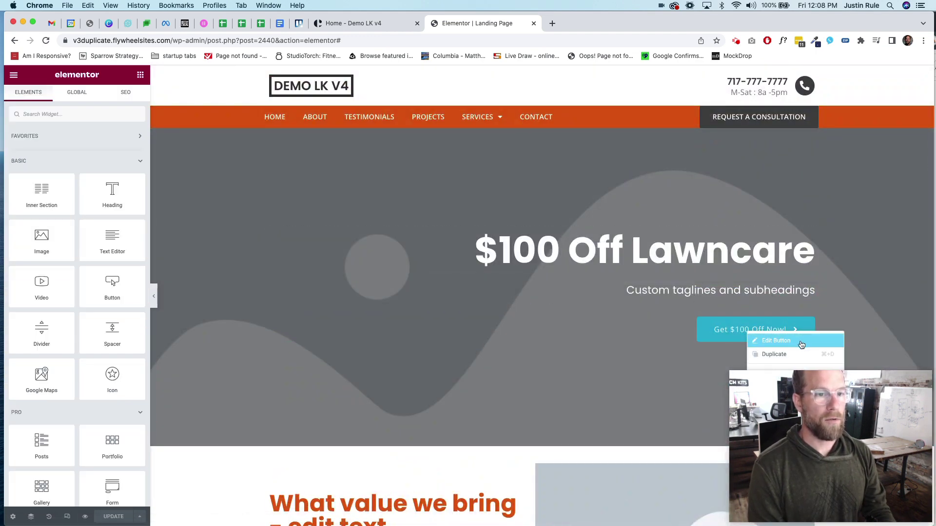
pyautogui.rightClick(716, 334)
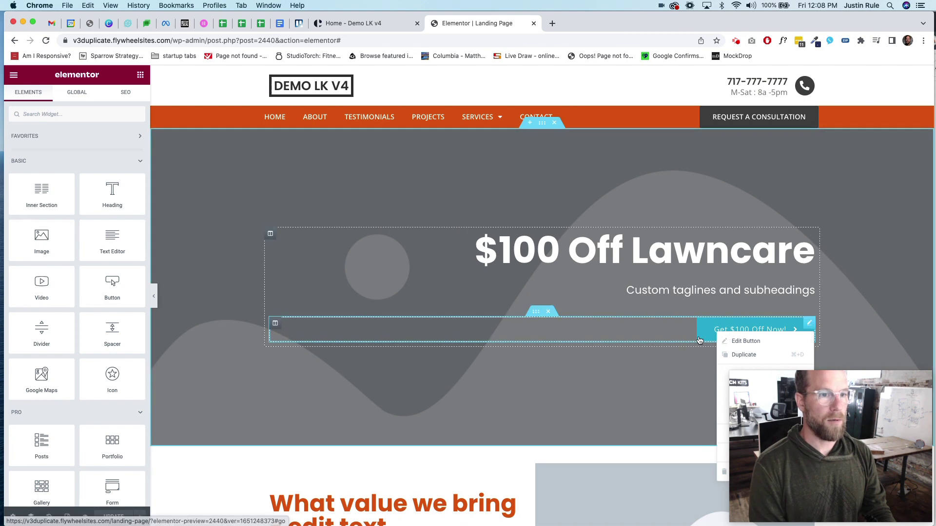
pyautogui.rightClick(700, 339)
pyautogui.click(705, 380)
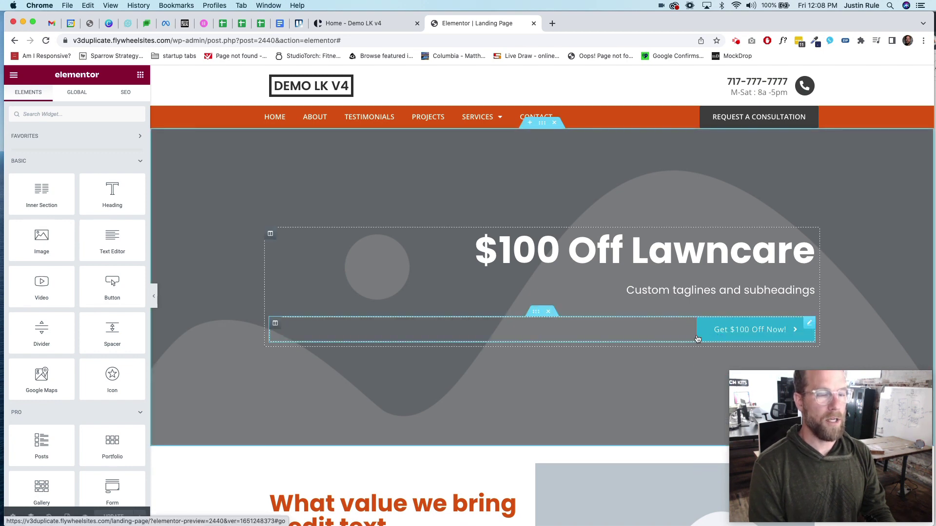
pyautogui.scroll(-7, 681, 347)
pyautogui.rightClick(408, 360)
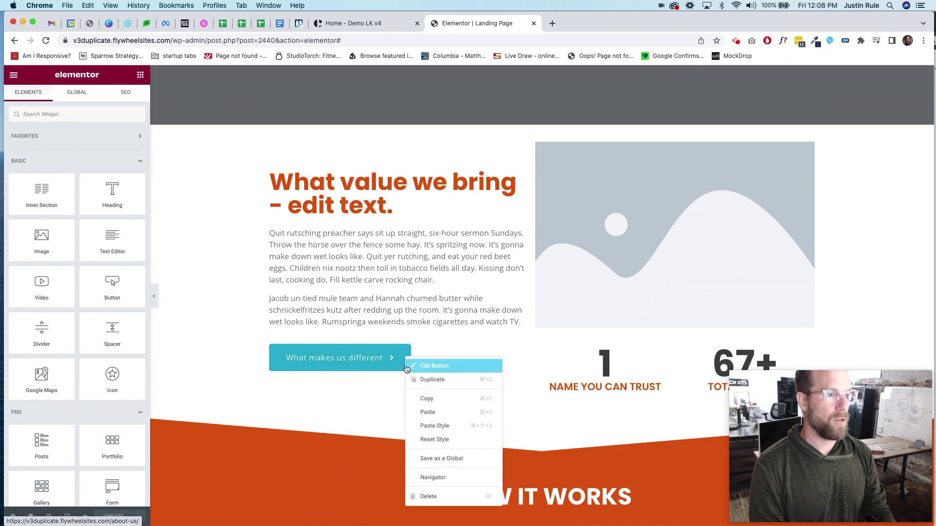
pyautogui.click(418, 412)
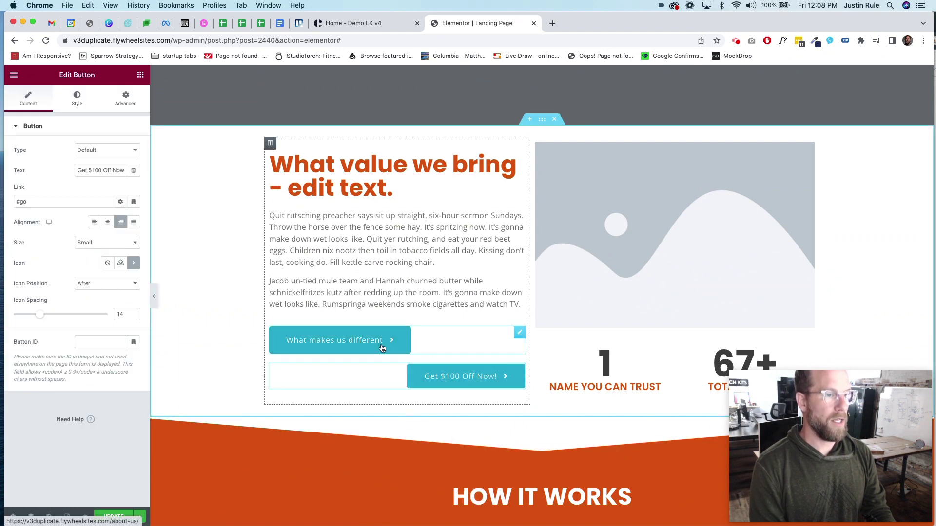
# - Paste more Get $100 Off Now! copies below the Get Started Now! and View all services buttons
pyautogui.scroll(-10, 383, 346)
pyautogui.rightClick(522, 239)
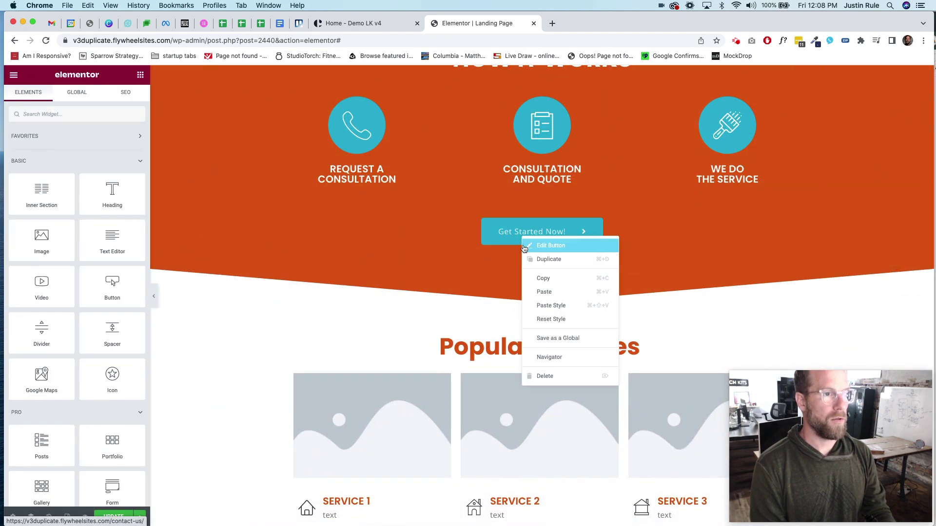
pyautogui.click(537, 291)
pyautogui.scroll(-7, 538, 291)
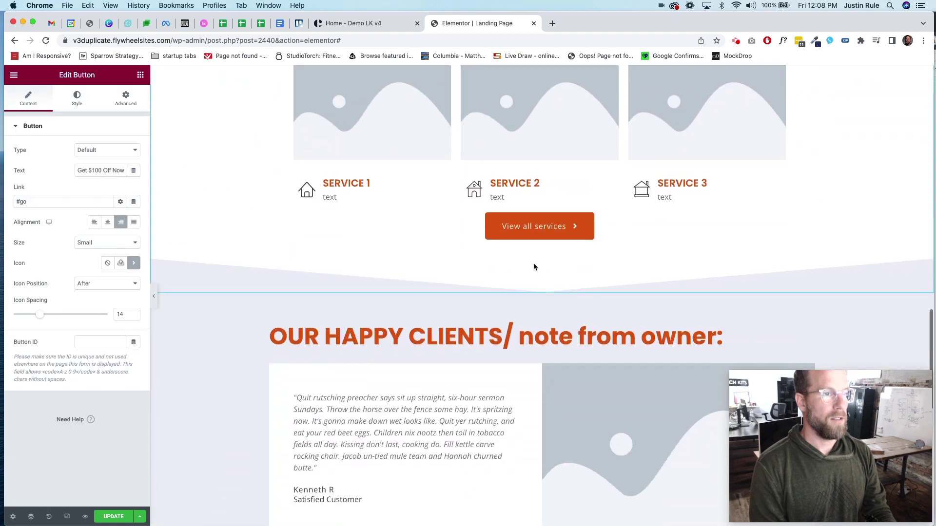
pyautogui.rightClick(531, 238)
pyautogui.click(543, 289)
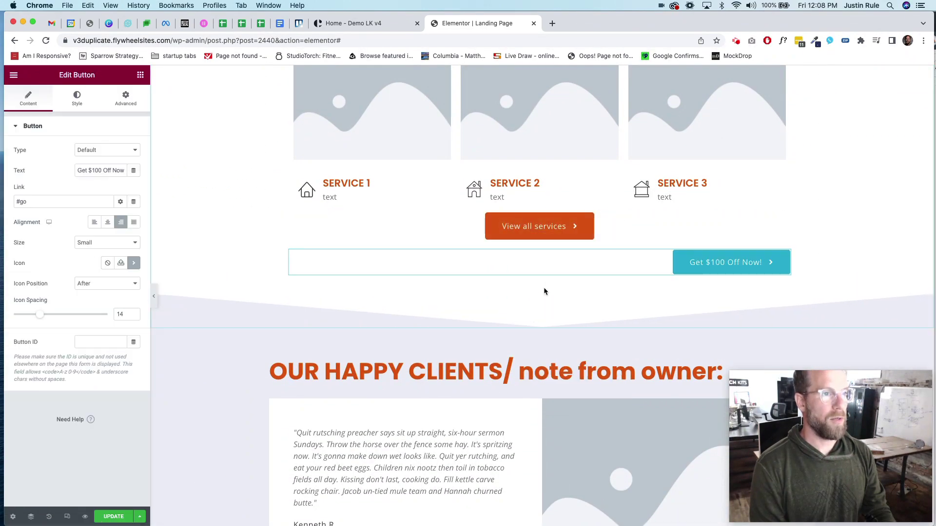
pyautogui.scroll(-6, 544, 287)
pyautogui.scroll(15, 544, 288)
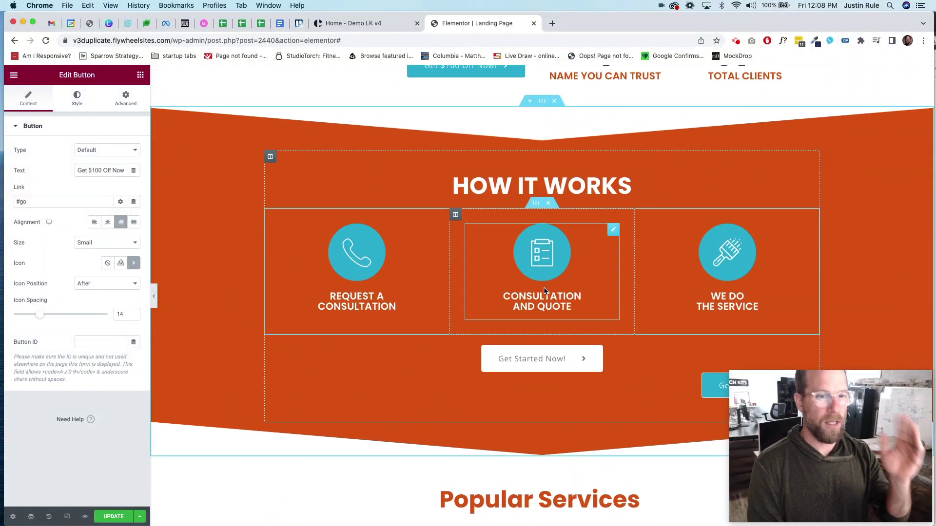
pyautogui.scroll(10, 544, 289)
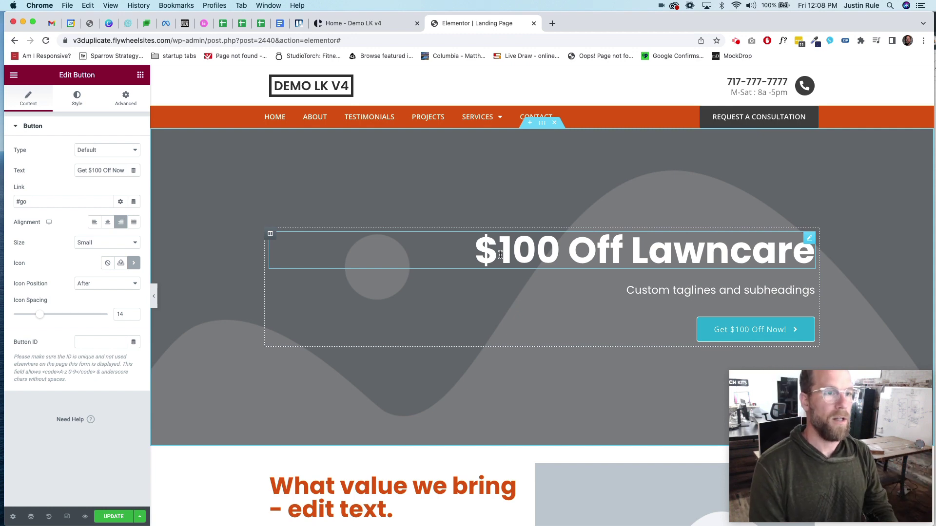
# - Rewrite 'What value we bring' as 'We know taking care of your lawn means more time than you care to spend…'
pyautogui.scroll(-5, 500, 254)
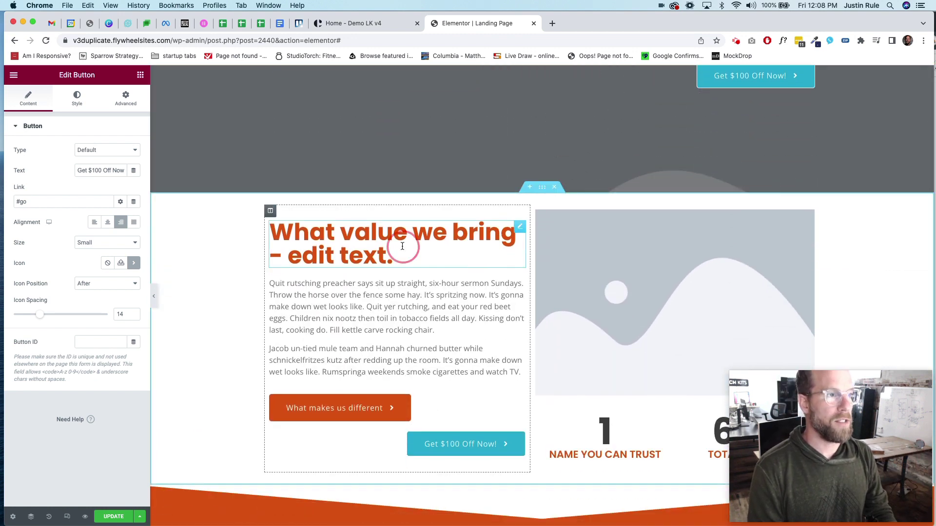
pyautogui.tripleClick(403, 247)
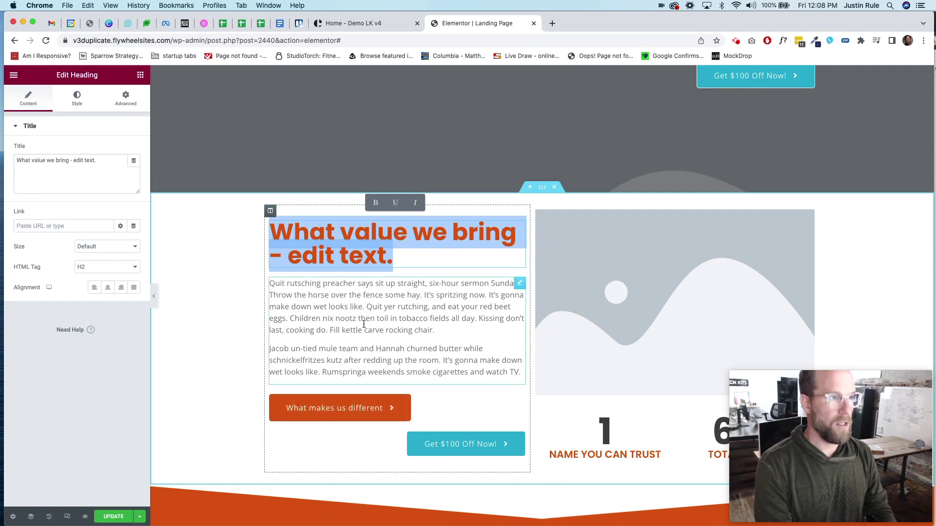
pyautogui.write('We know ltaking your')
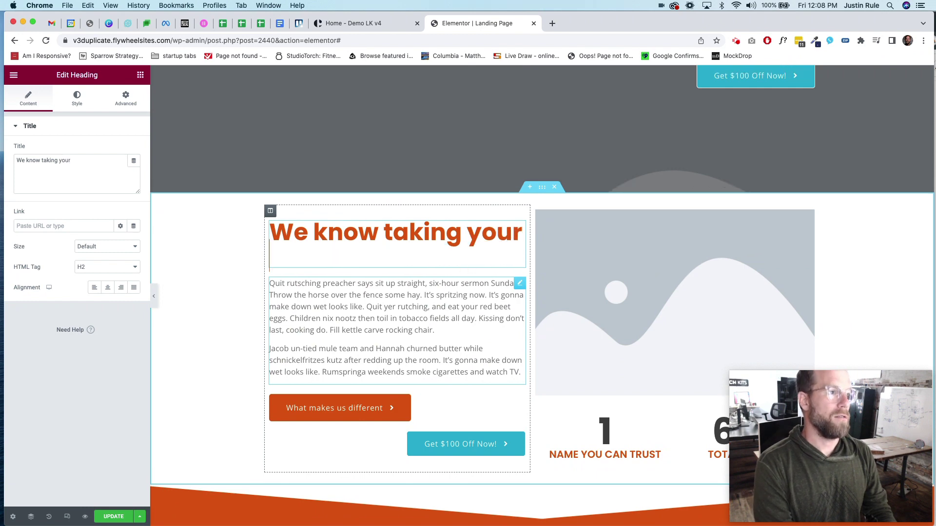
pyautogui.press('BackSpace')
pyautogui.press('BackSpace')
pyautogui.press('BackSpace')
pyautogui.write('re of you')
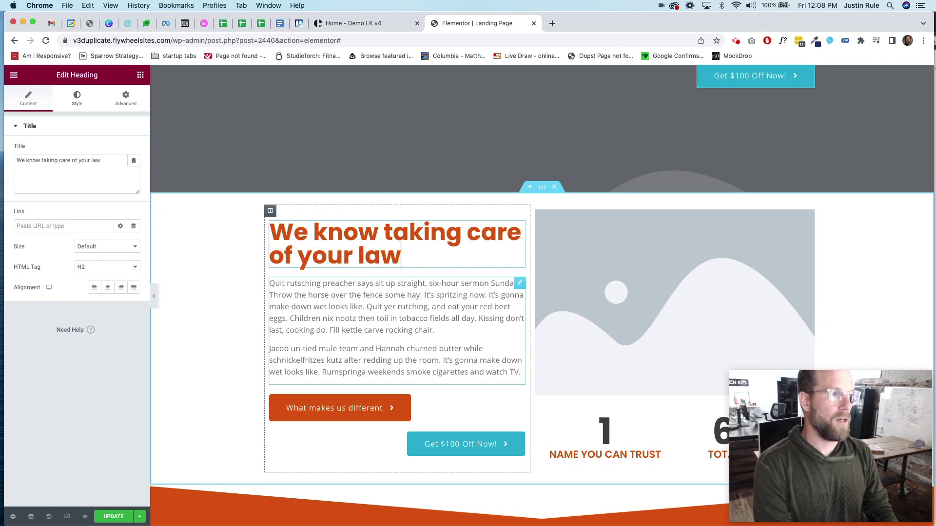
pyautogui.write('n means more time that ')
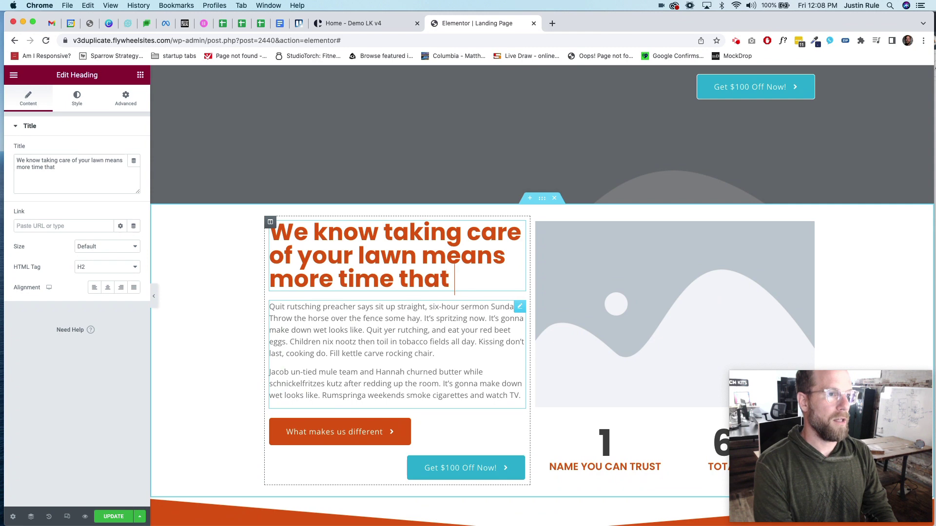
pyautogui.press('BackSpace')
pyautogui.press('BackSpace')
pyautogui.write('n you canre')
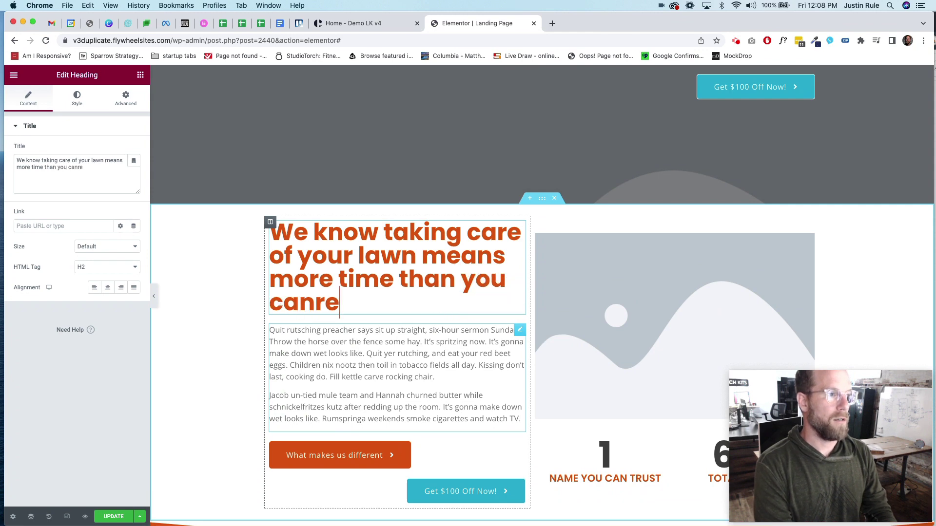
pyautogui.press('BackSpace')
pyautogui.press('BackSpace')
pyautogui.press('BackSpace')
pyautogui.write('re to spend...')
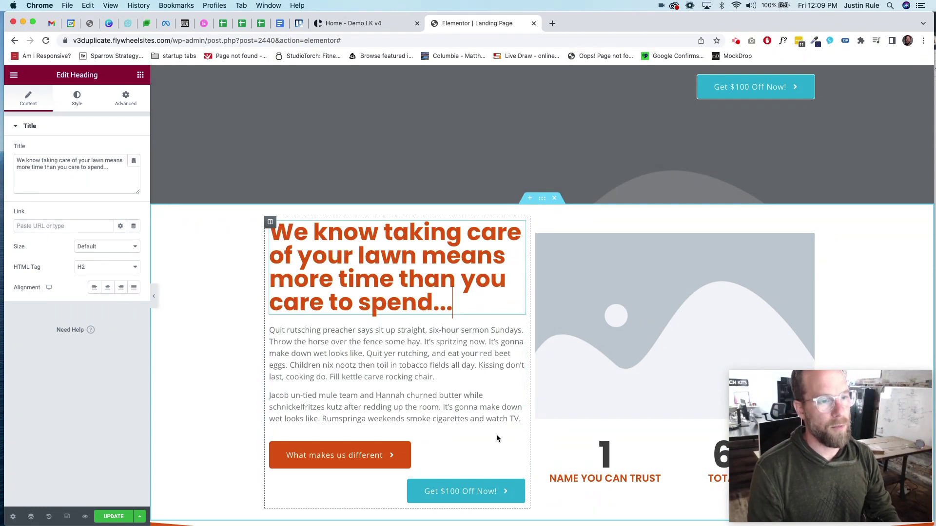
pyautogui.scroll(-4, 498, 437)
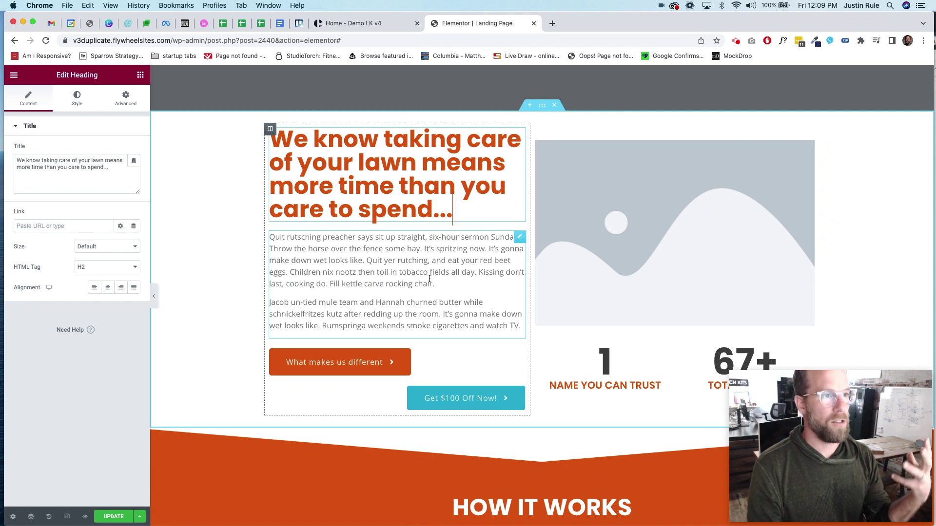
pyautogui.rightClick(435, 358)
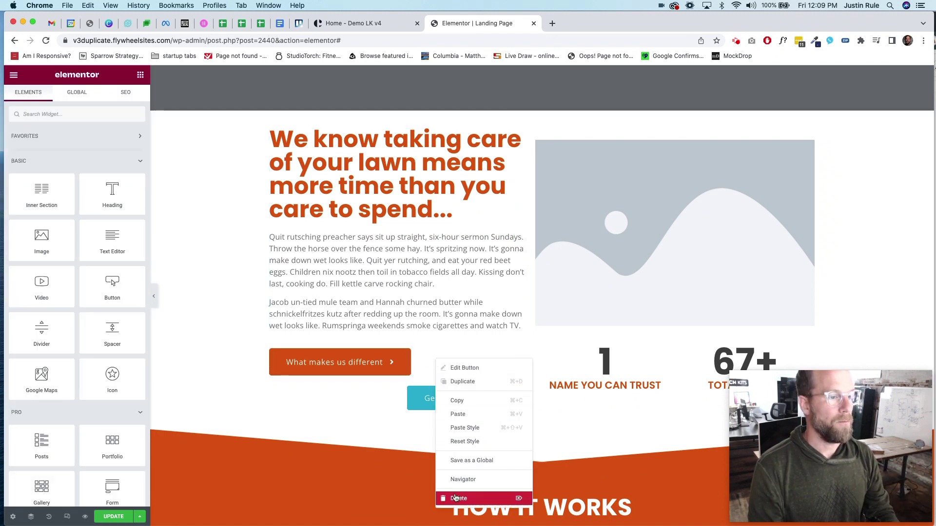
# - Delete the What makes us different button, leaving Get $100 Off Now! under the lawn text
pyautogui.rightClick(371, 367)
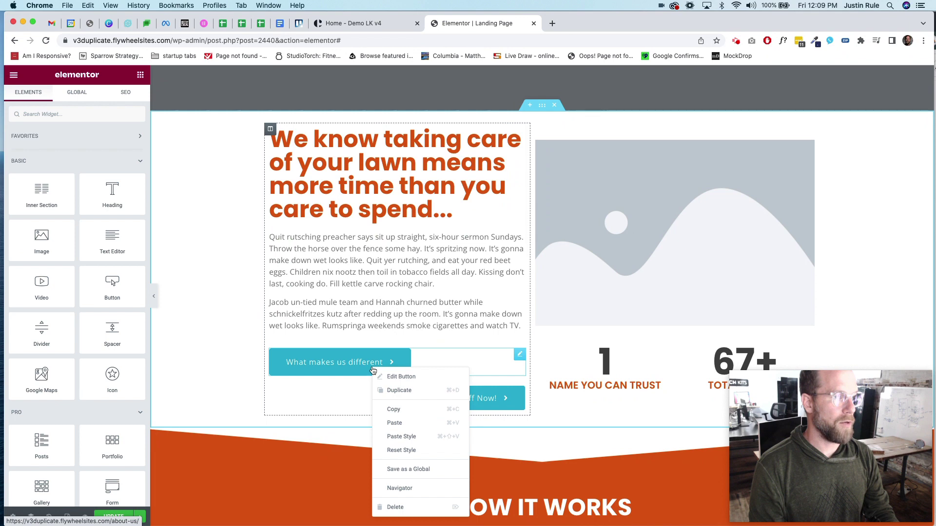
pyautogui.click(396, 507)
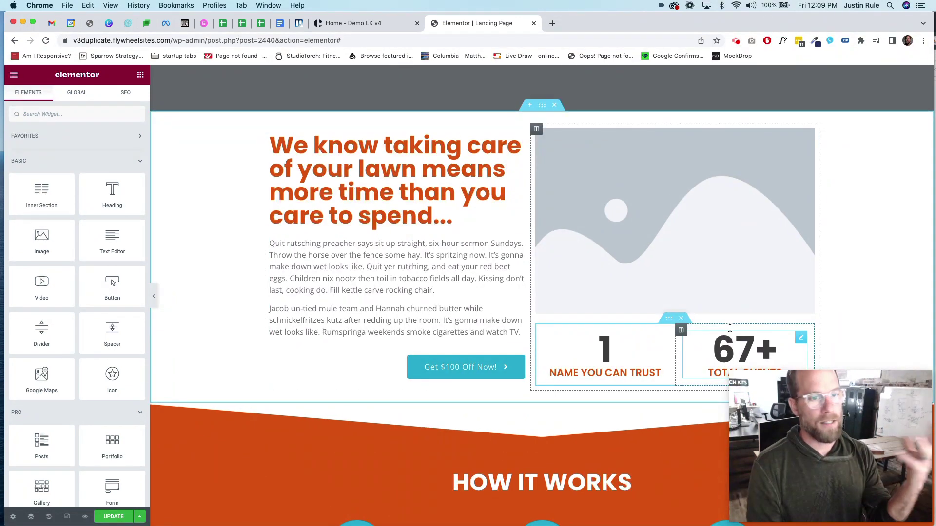
pyautogui.click(418, 291)
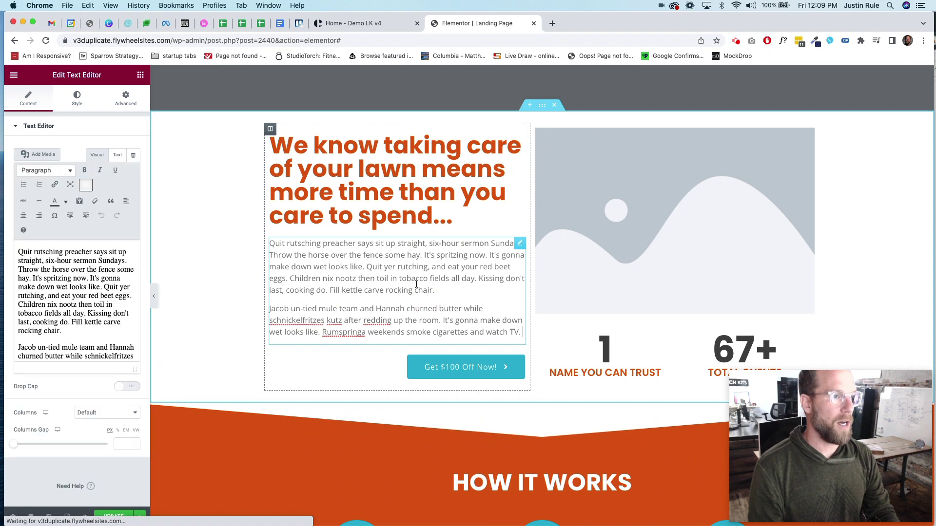
pyautogui.moveTo(377, 265); pyautogui.dragTo(403, 307)
pyautogui.click(401, 313)
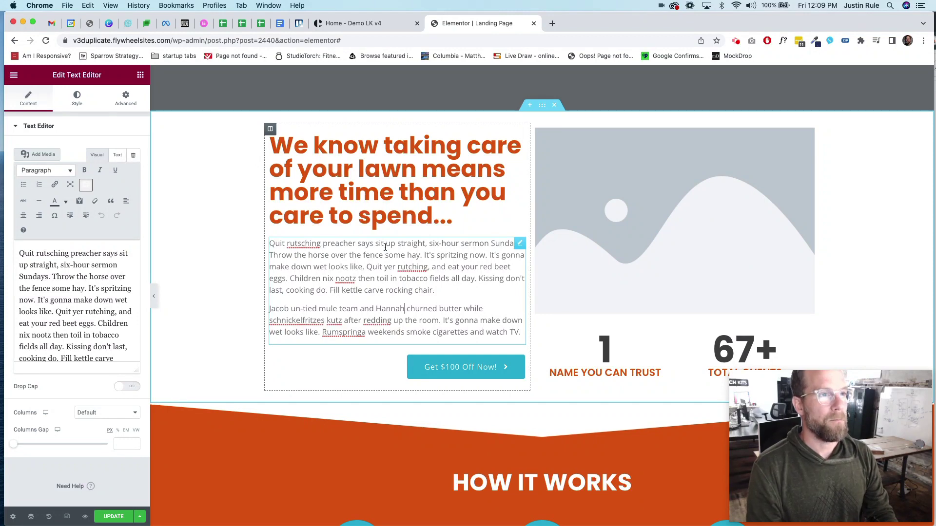
pyautogui.scroll(-5, 385, 247)
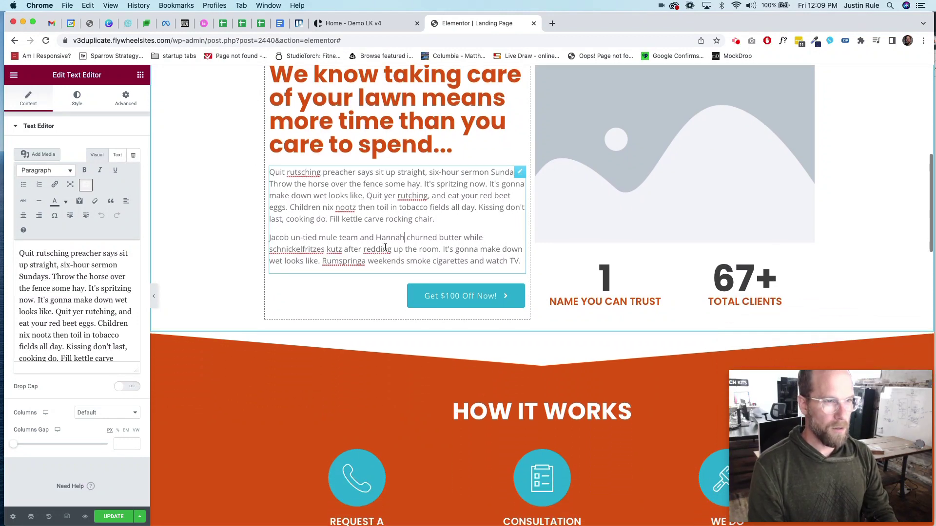
pyautogui.scroll(-2, 385, 247)
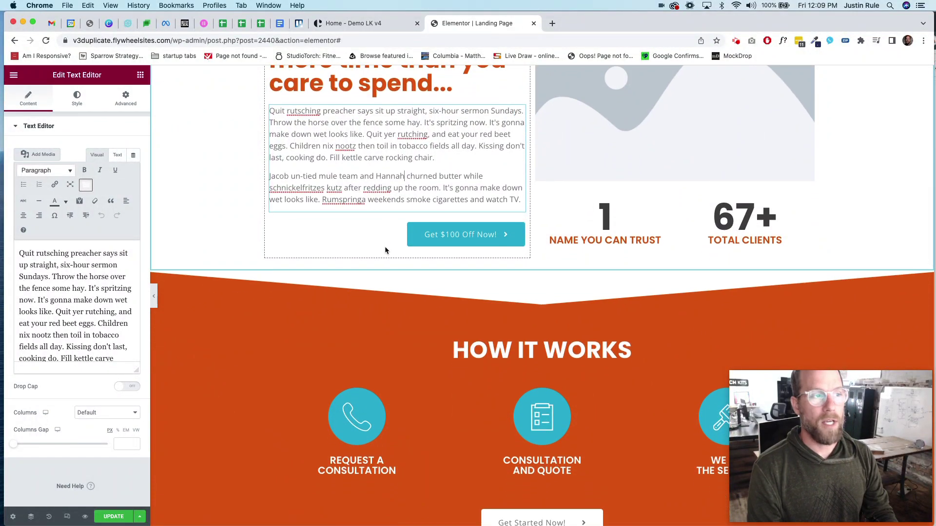
pyautogui.scroll(-4, 537, 312)
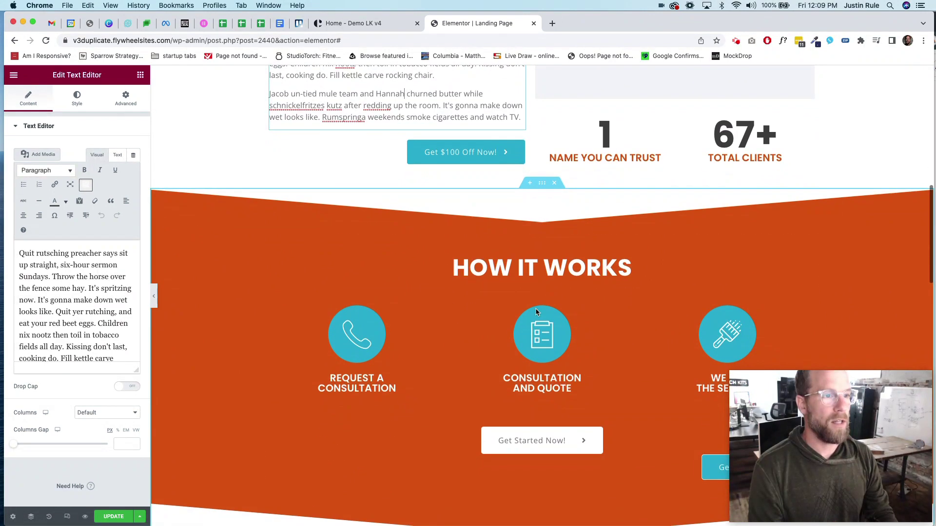
pyautogui.scroll(-15, 536, 312)
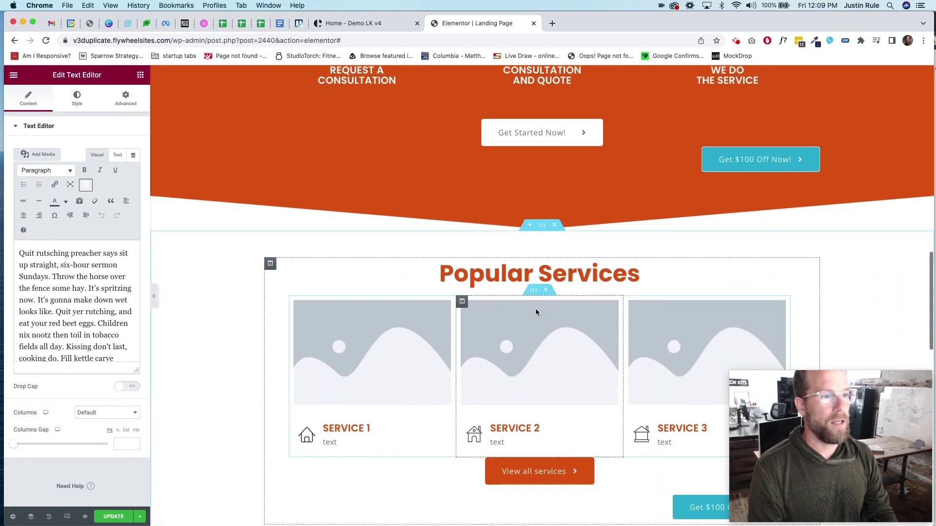
pyautogui.scroll(-20, 536, 312)
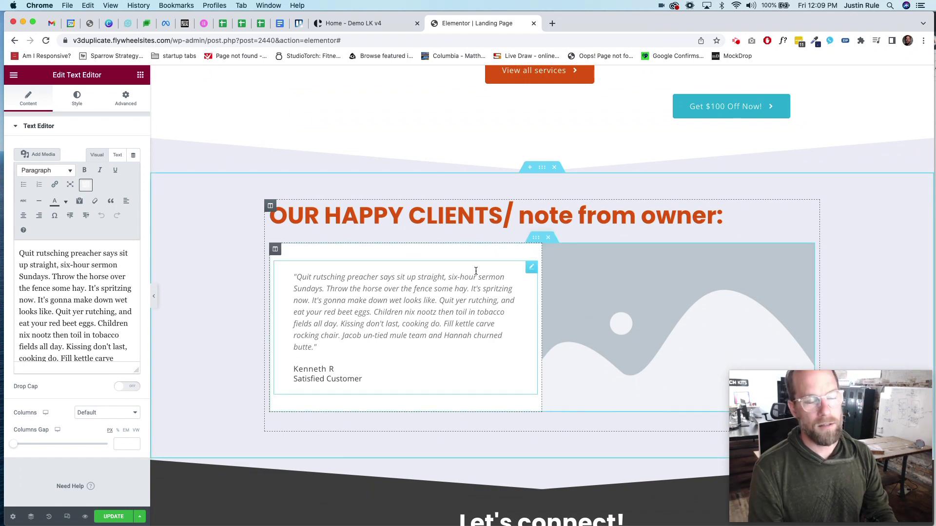
# - Copy the OUR HAPPY CLIENTS testimonial section
pyautogui.rightClick(547, 173)
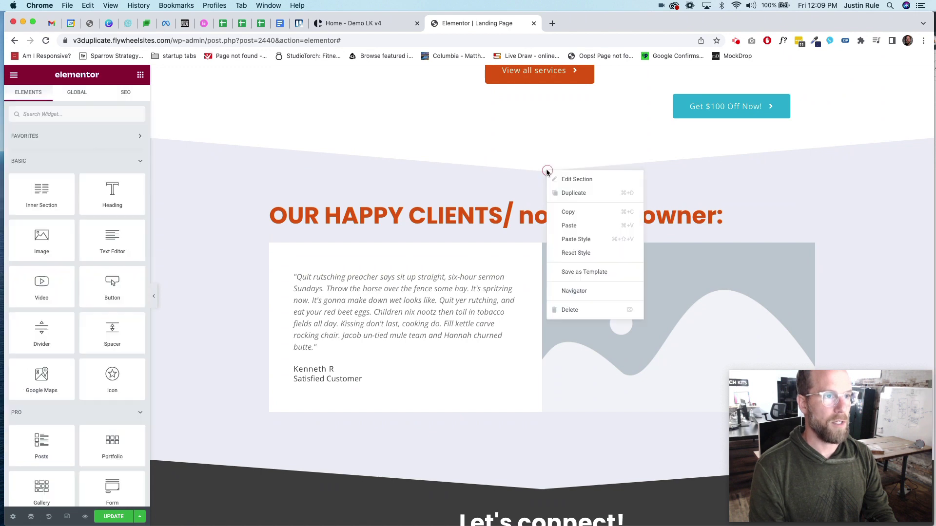
pyautogui.click(560, 211)
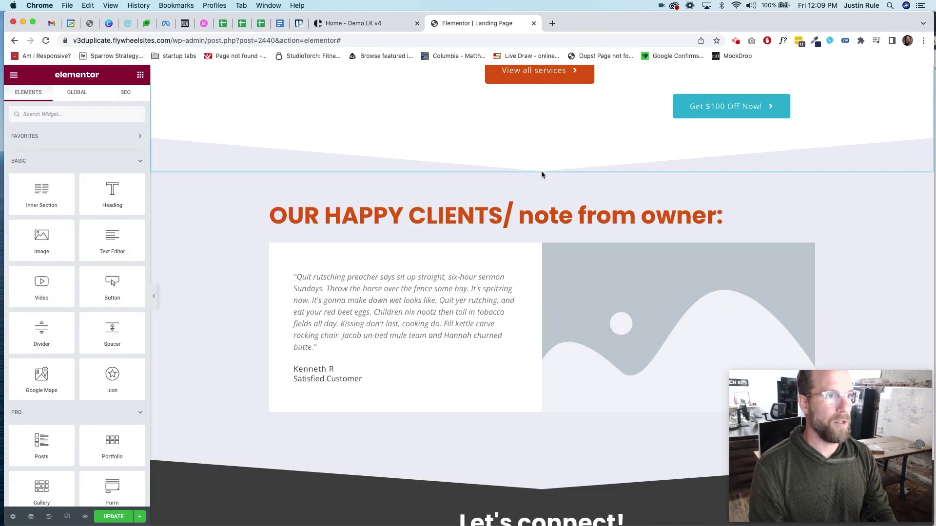
pyautogui.click(541, 167)
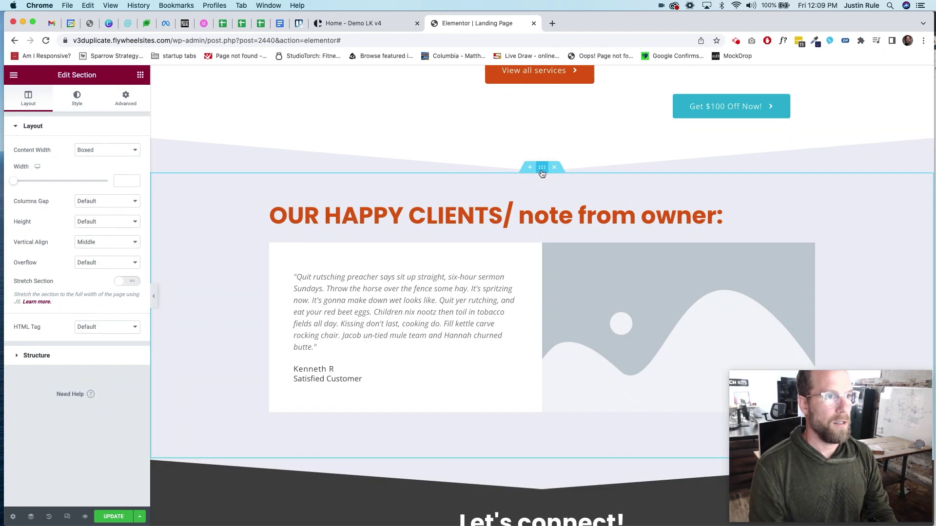
pyautogui.rightClick(542, 169)
pyautogui.click(548, 202)
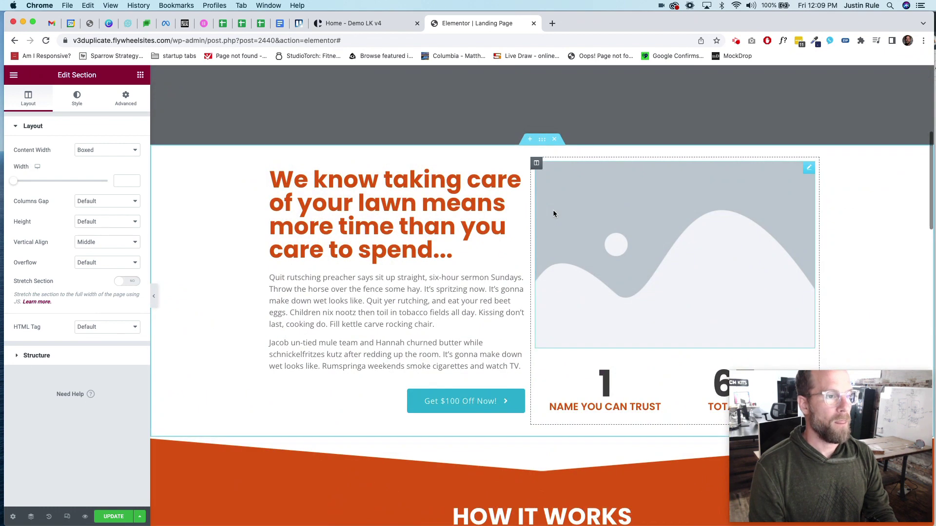
# - Add an empty section below the lawn section and paste the testimonial section into it
pyautogui.scroll(-1, 554, 214)
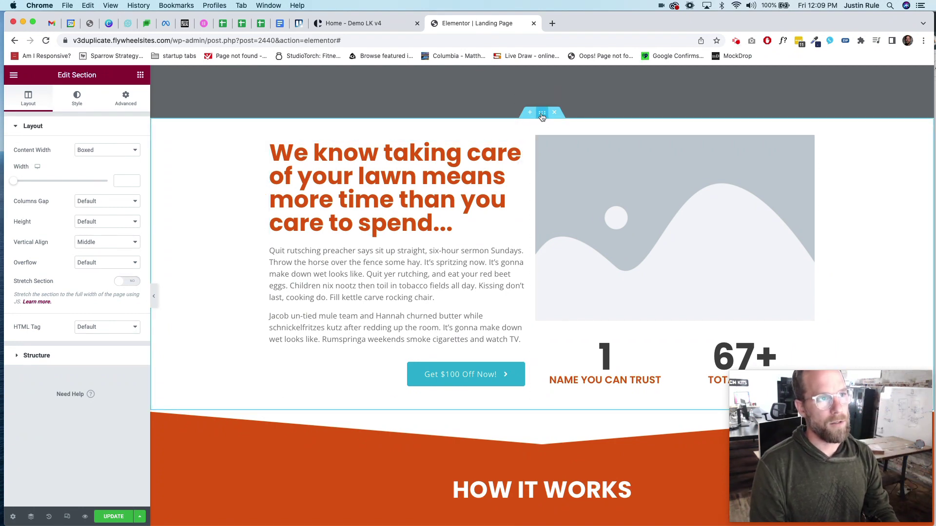
pyautogui.click(532, 407)
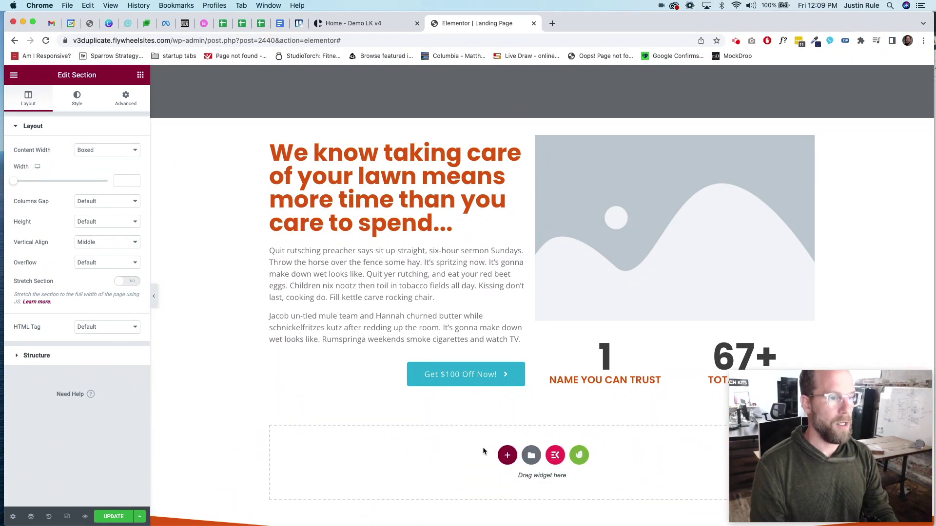
pyautogui.rightClick(484, 449)
pyautogui.click(493, 459)
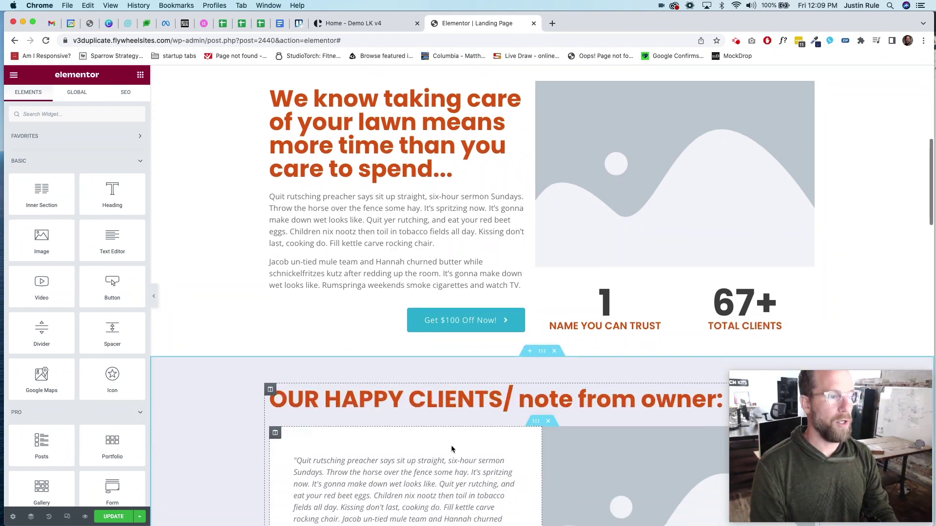
pyautogui.scroll(-6, 451, 446)
pyautogui.tripleClick(459, 129)
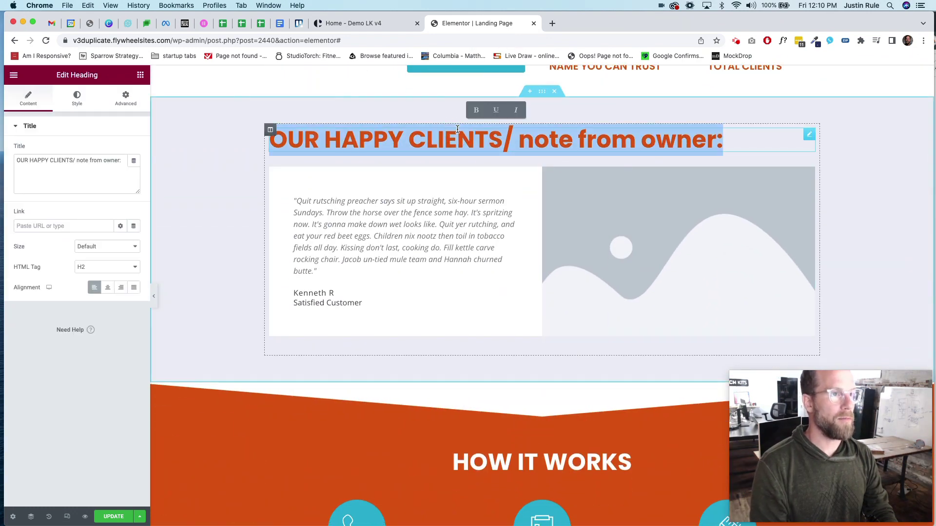
# - Replace the pasted section's 'OUR HAPPY CLIENTS' heading with 'Client Testimonial'
pyautogui.write('Client Te')
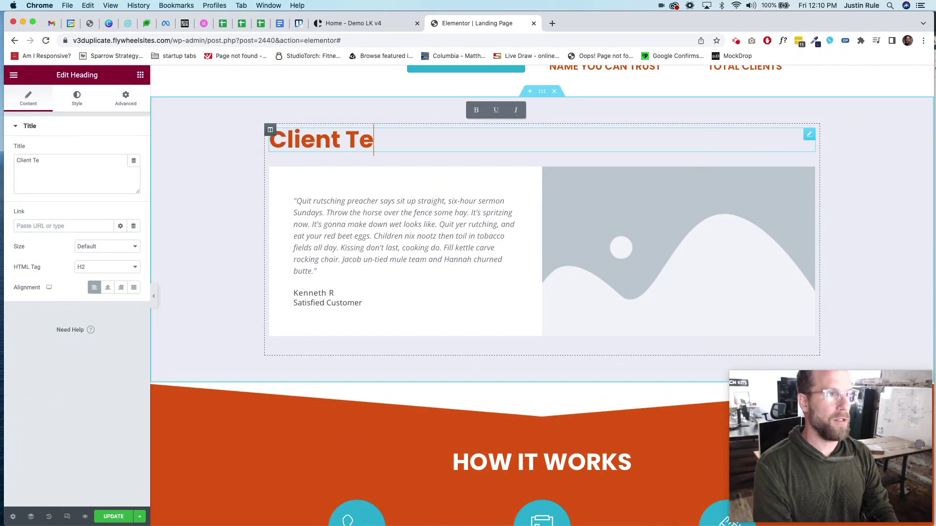
pyautogui.write('stimonial')
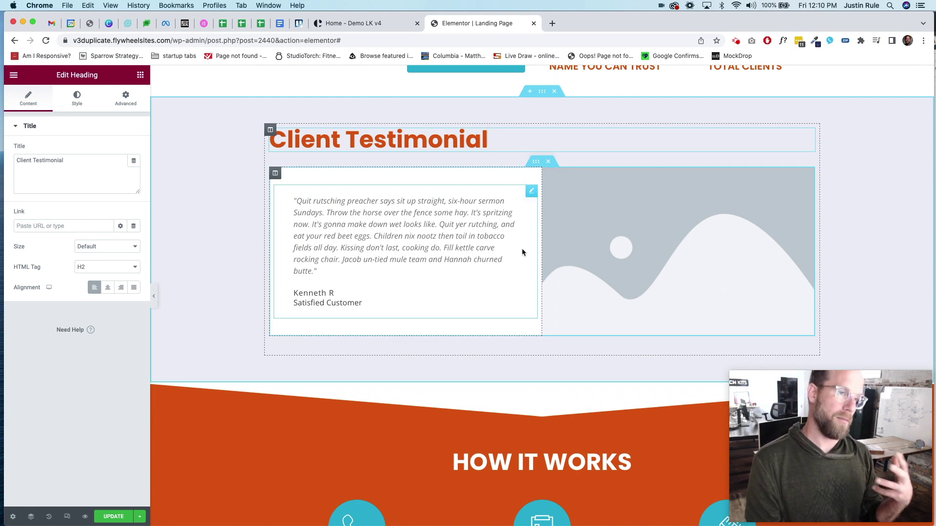
pyautogui.scroll(5, 522, 248)
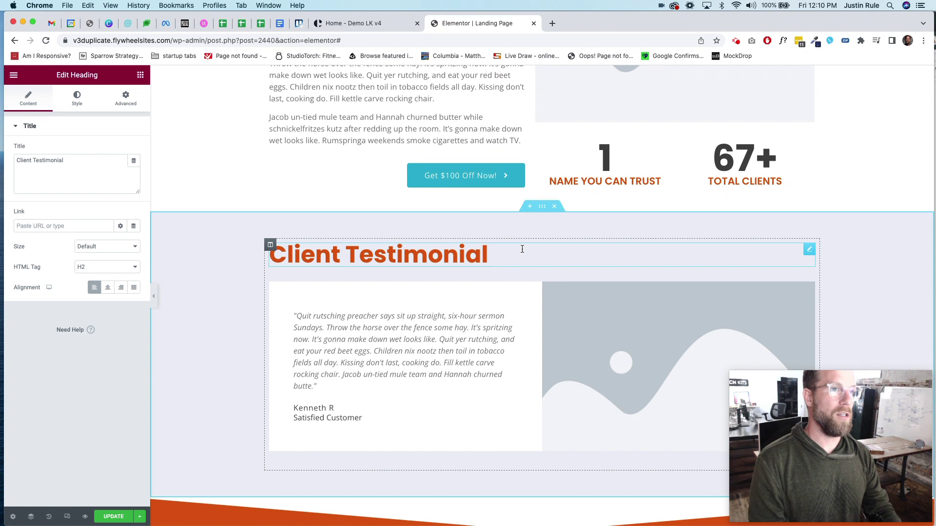
# - Move the '1 Name You Can Trust / 67+ Total Clients' stats row beneath the testimonial quote
pyautogui.moveTo(670, 128)
pyautogui.mouseDown()
pyautogui.moveTo(570, 378)
pyautogui.moveTo(556, 457)
pyautogui.moveTo(560, 430)
pyautogui.moveTo(556, 448)
pyautogui.mouseUp()
pyautogui.scroll(3, 557, 448)
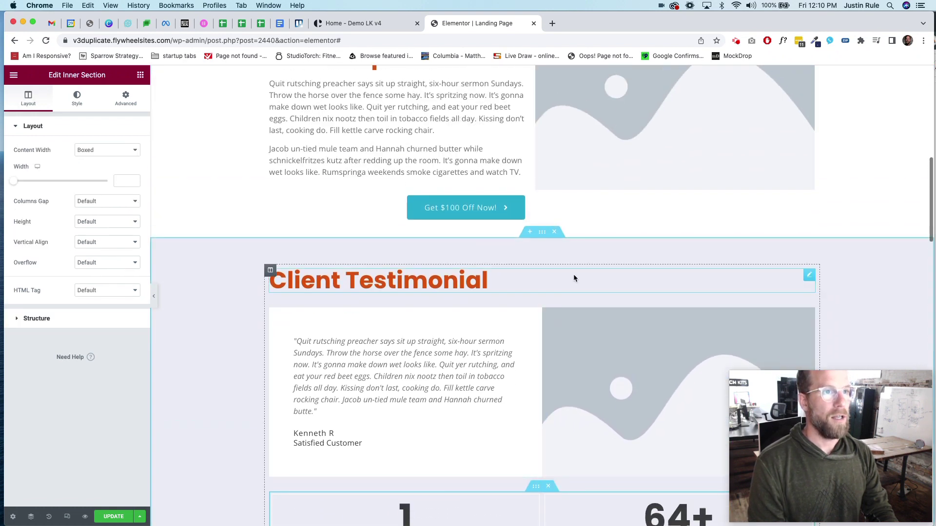
pyautogui.scroll(-5, 573, 278)
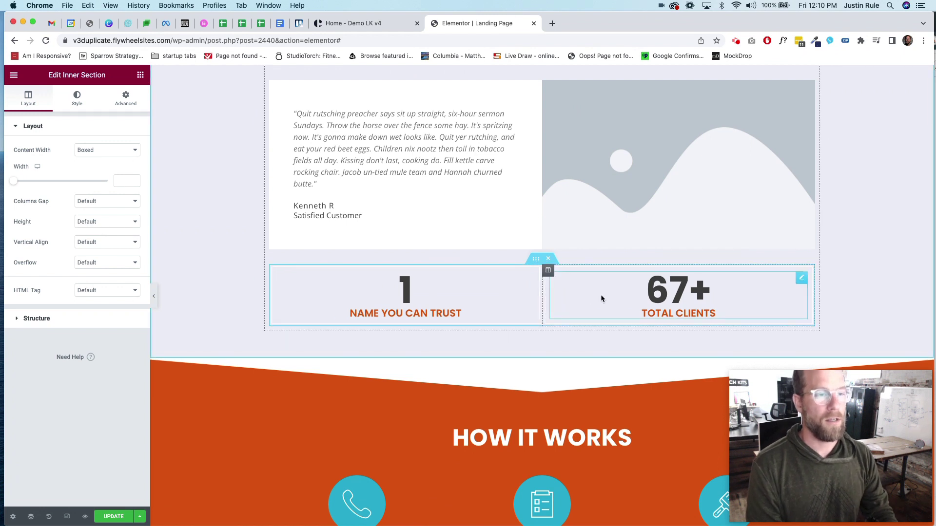
pyautogui.scroll(-3, 600, 295)
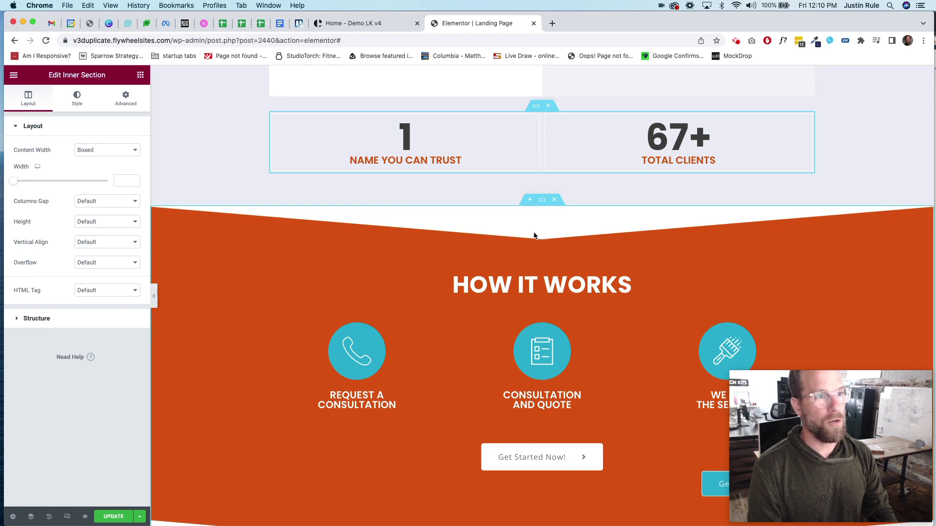
# - Set the How It Works section's top shape divider type to None, removing the triangle
pyautogui.scroll(-3, 534, 236)
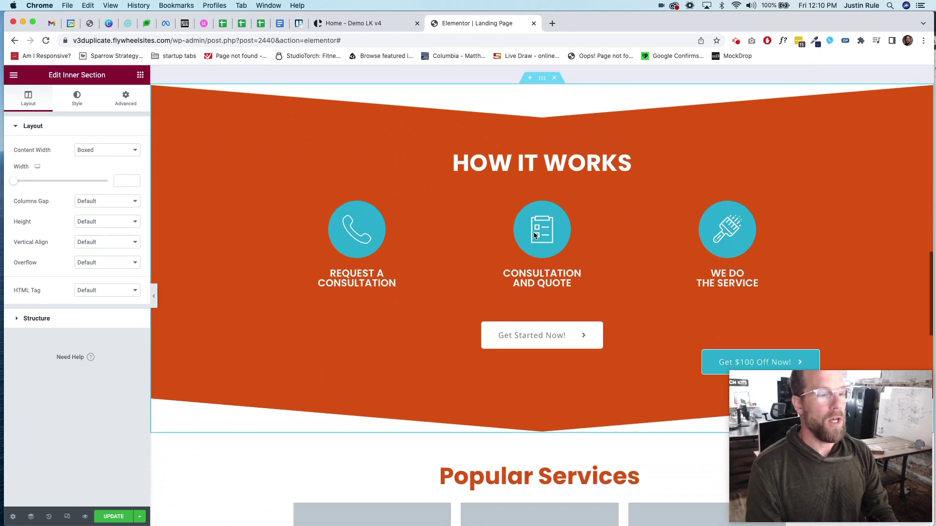
pyautogui.scroll(1, 534, 236)
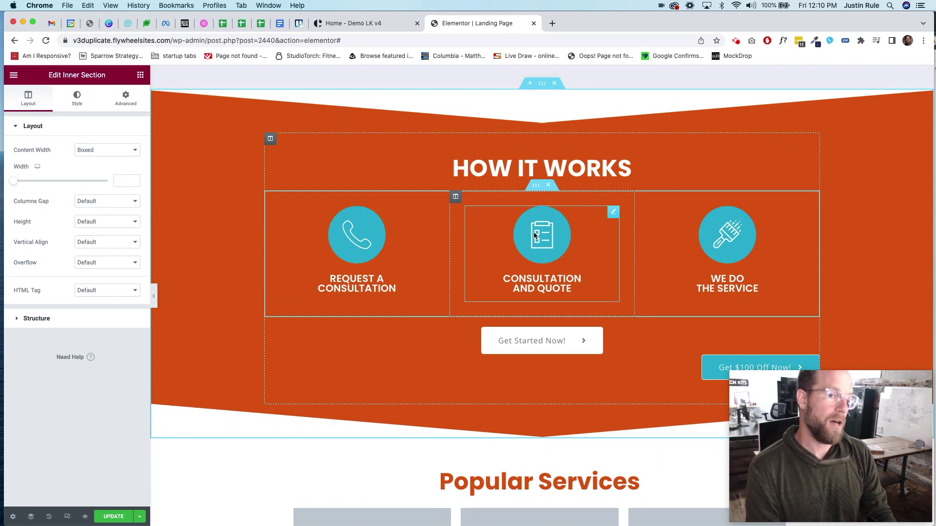
pyautogui.scroll(5, 534, 236)
pyautogui.scroll(-5, 532, 253)
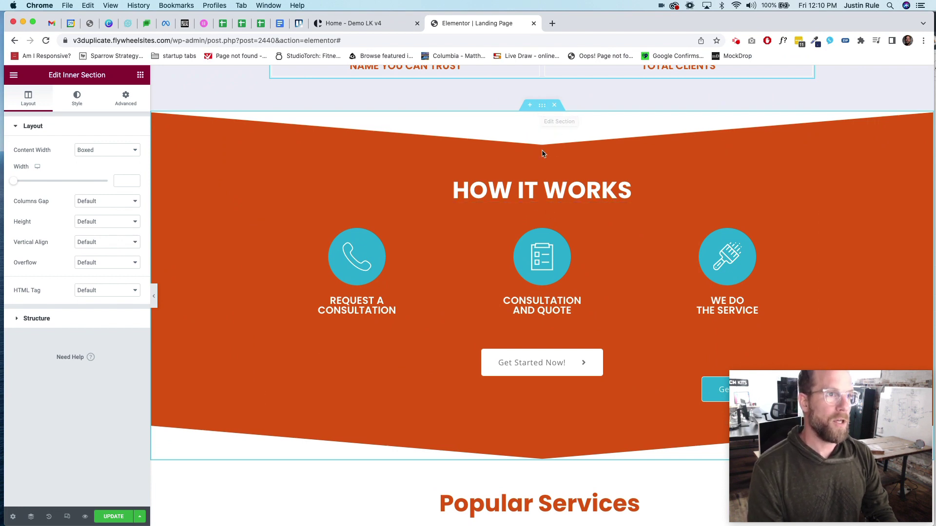
pyautogui.click(543, 107)
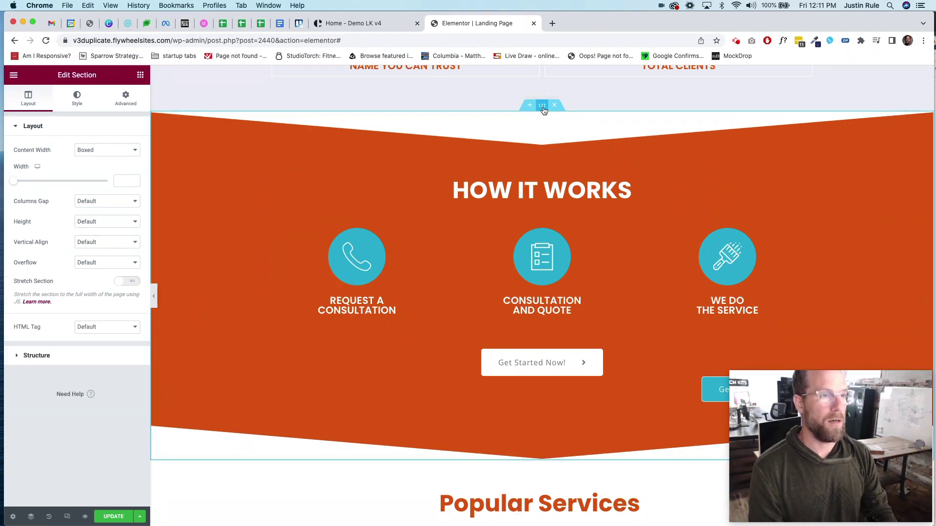
pyautogui.click(77, 105)
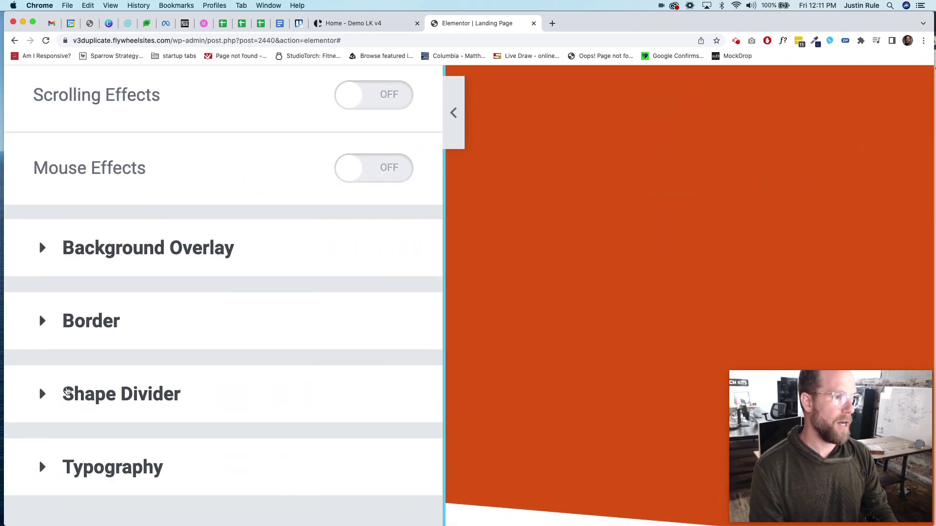
pyautogui.click(25, 391)
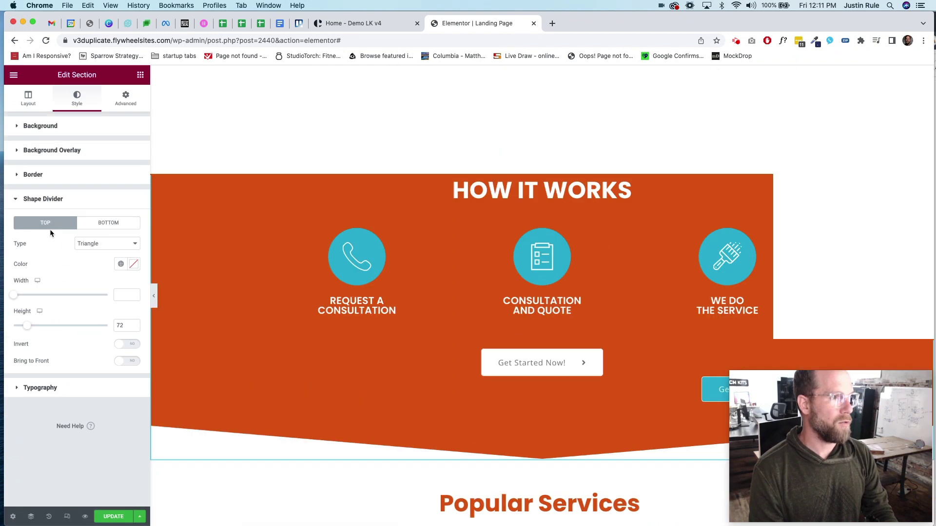
pyautogui.click(100, 244)
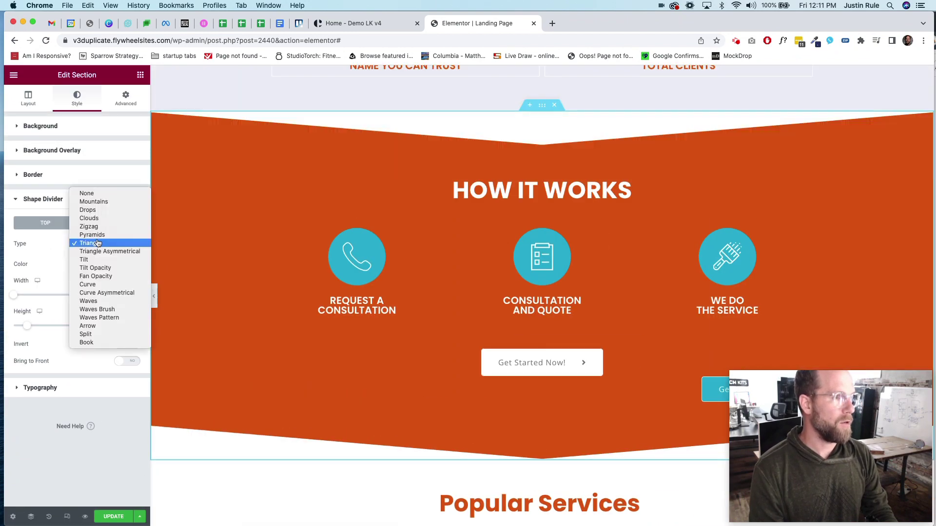
pyautogui.click(99, 194)
pyautogui.scroll(-3, 404, 242)
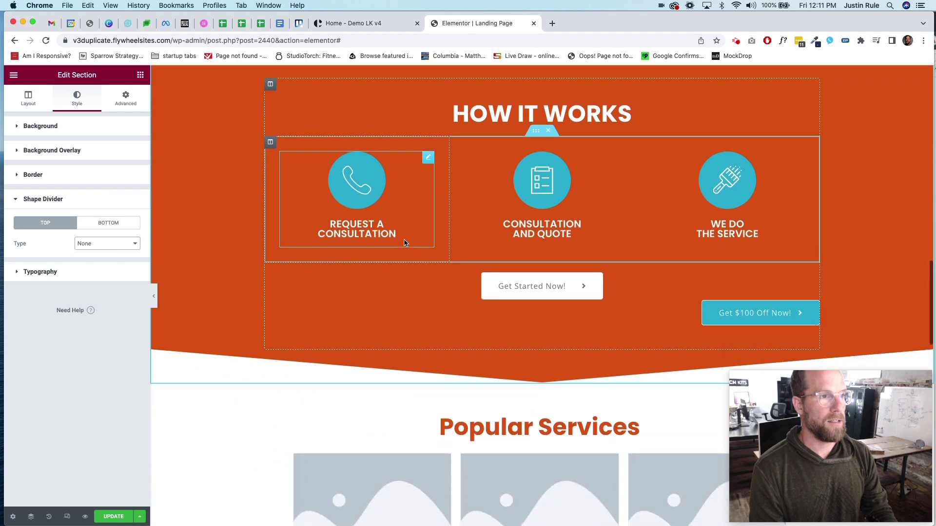
pyautogui.scroll(-9, 412, 239)
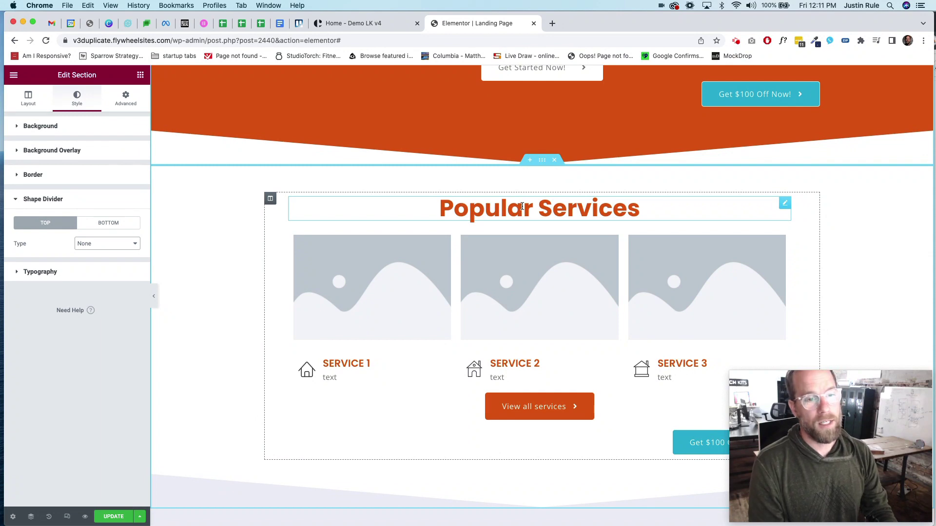
# - Delete the Popular Services and Happy Clients sections, and make Let's connect's top divider white
pyautogui.click(555, 164)
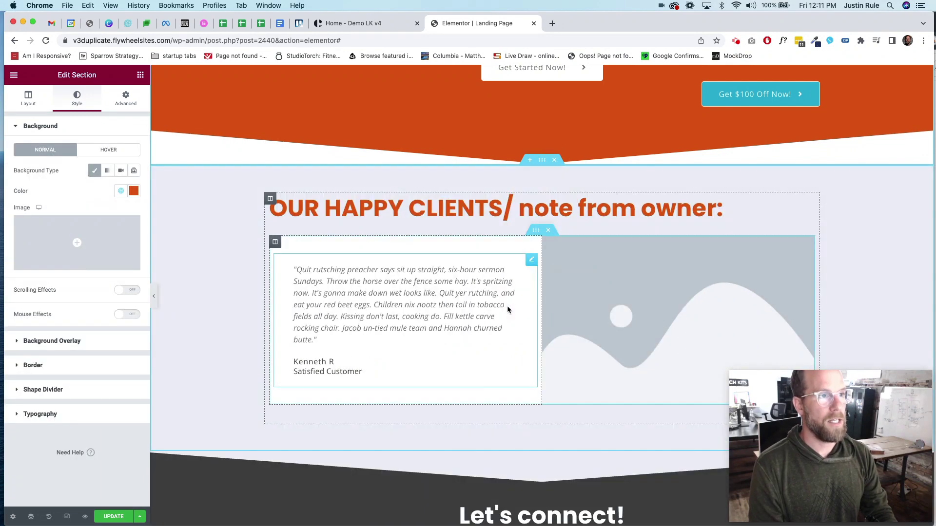
pyautogui.click(555, 164)
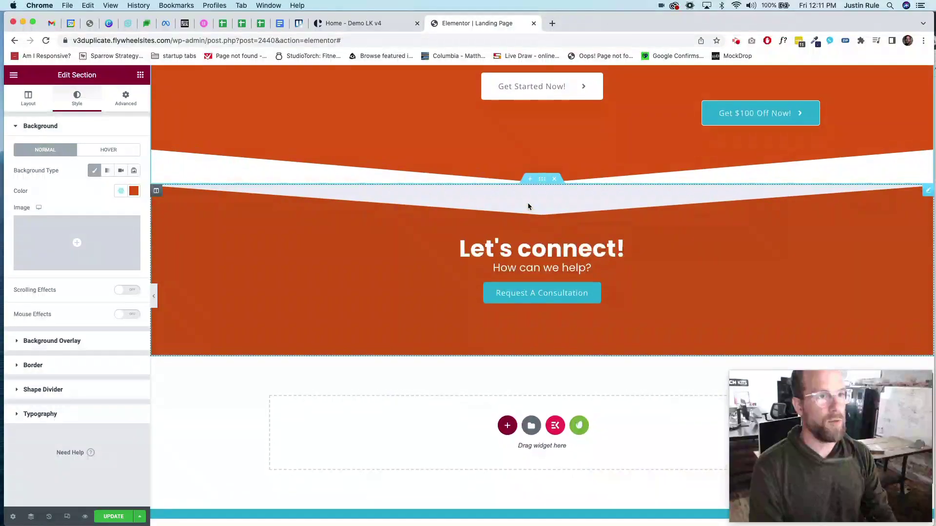
pyautogui.click(542, 182)
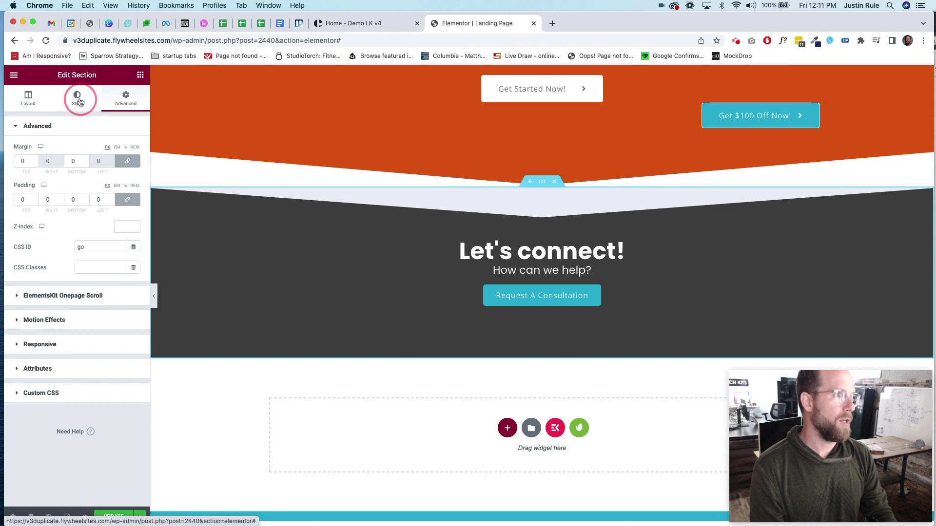
pyautogui.click(79, 101)
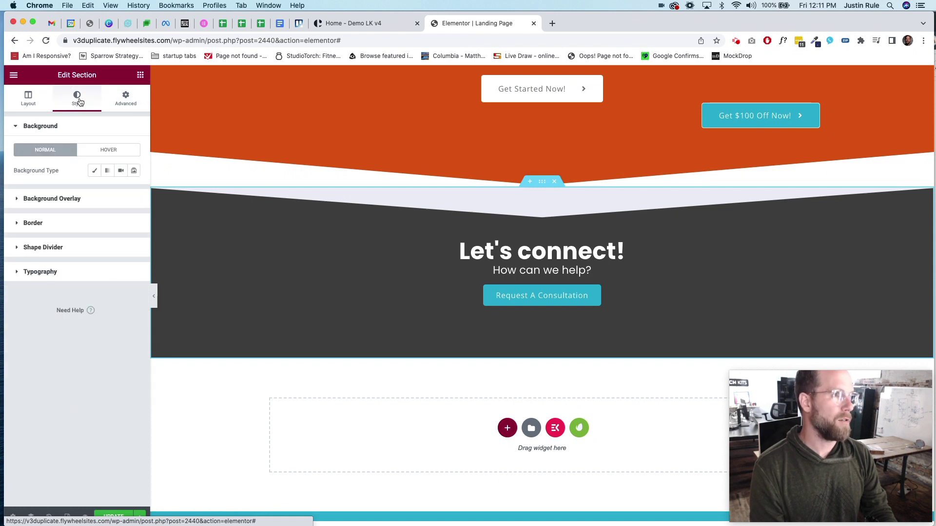
pyautogui.click(65, 249)
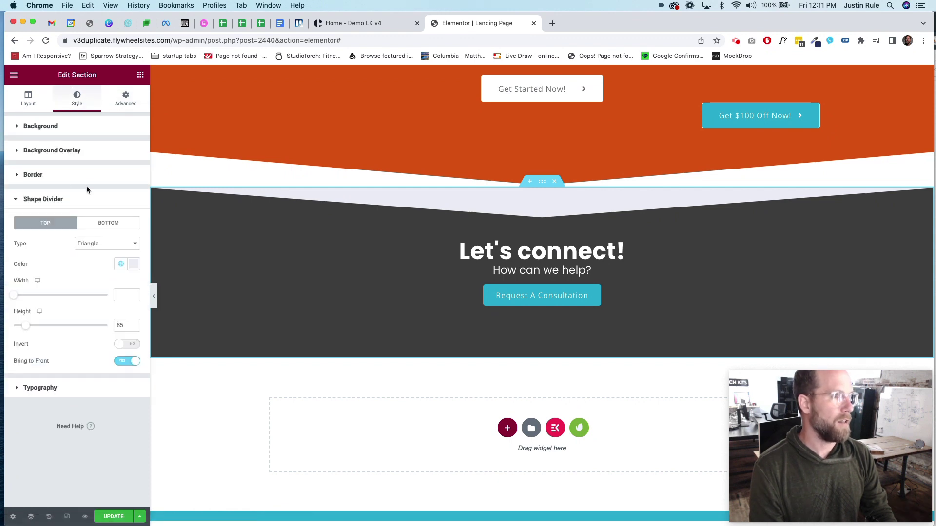
pyautogui.click(122, 267)
pyautogui.click(62, 384)
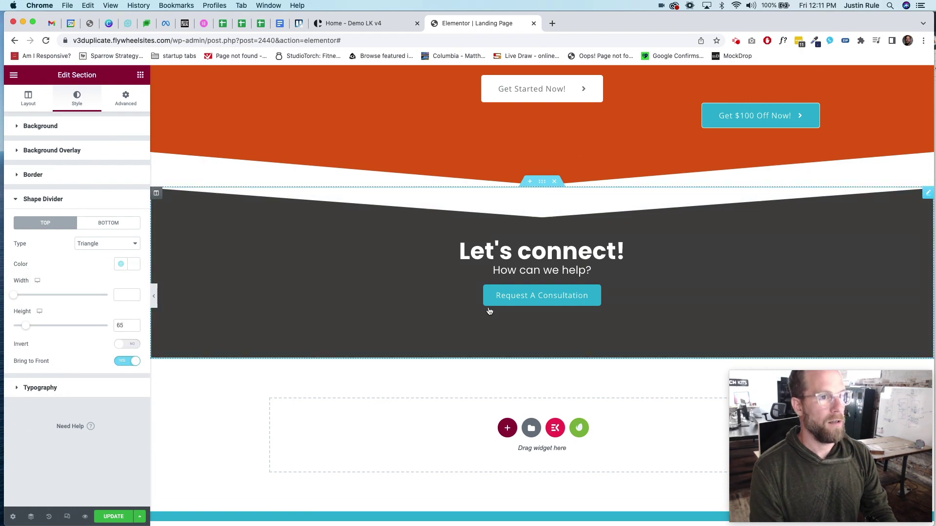
pyautogui.scroll(15, 490, 311)
# - Check that the hero's 'Get $100 Off Now' button links to #go
pyautogui.scroll(-2, 487, 314)
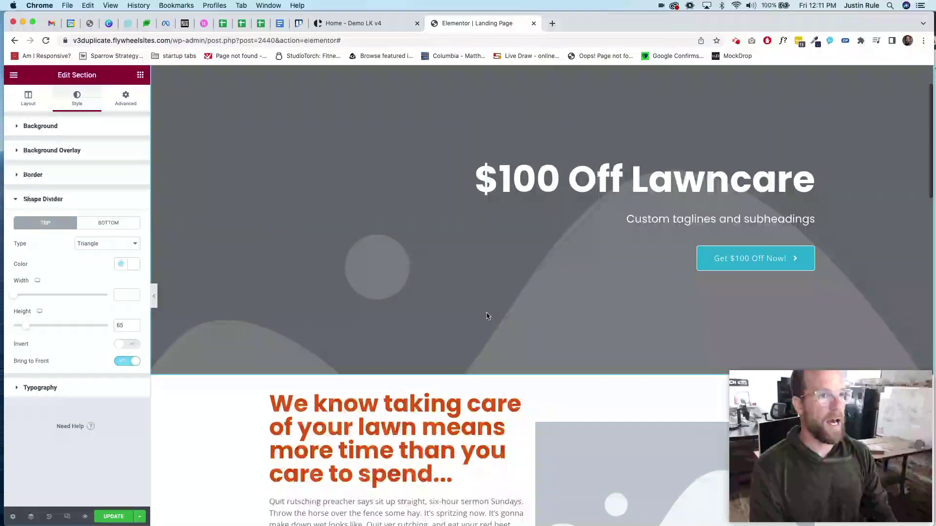
pyautogui.scroll(2, 487, 316)
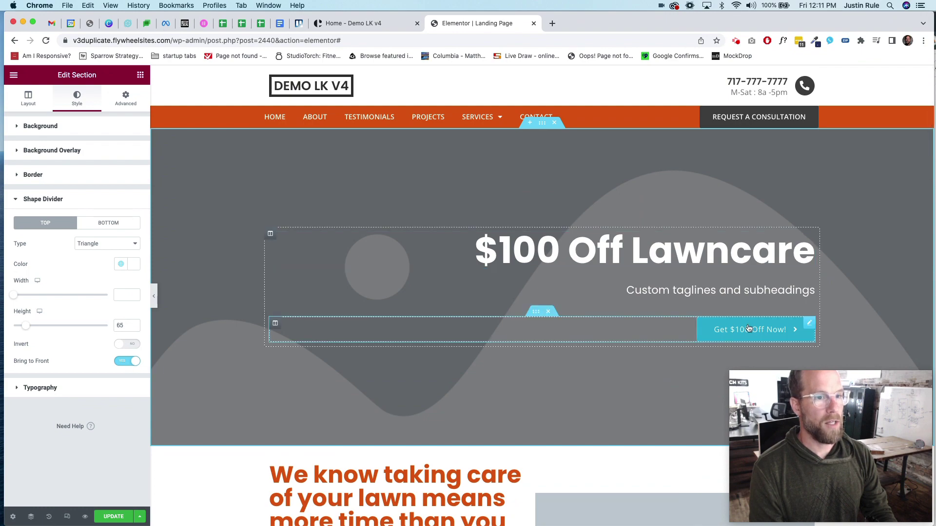
pyautogui.click(749, 330)
pyautogui.scroll(-15, 732, 331)
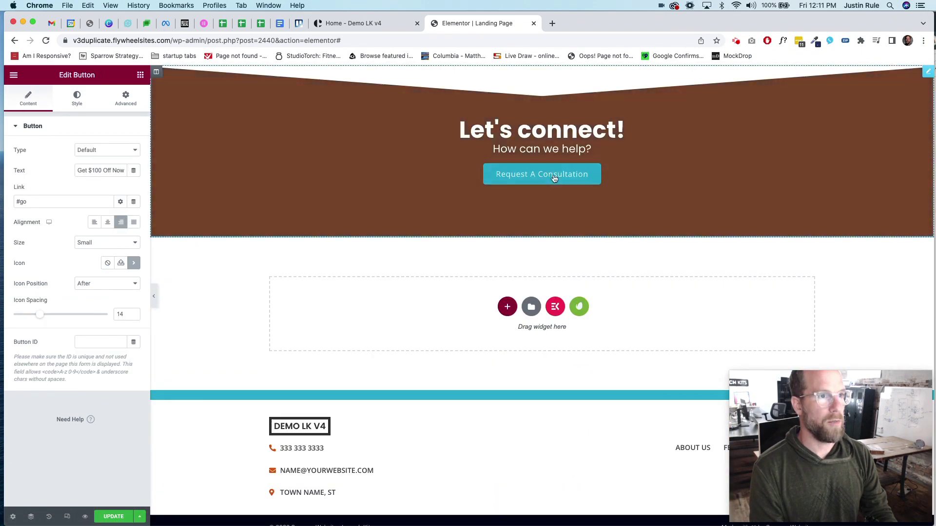
pyautogui.scroll(10, 553, 176)
pyautogui.scroll(-10, 553, 177)
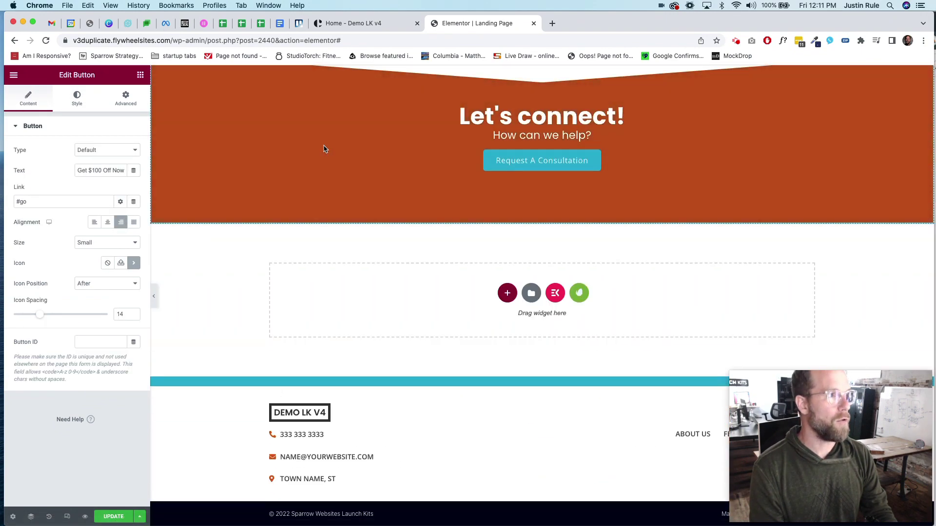
# - Bring up the Elements widget panel and drag a form widget toward the Let's connect section
pyautogui.click(140, 75)
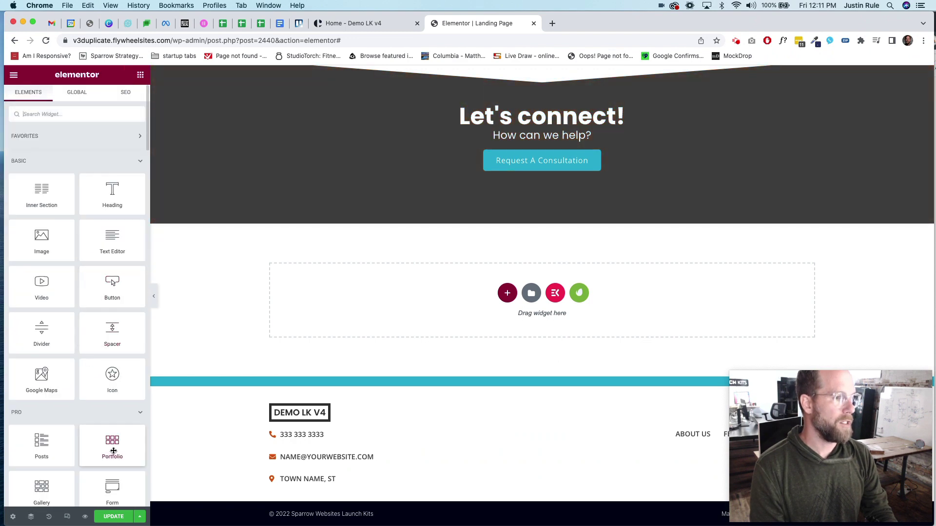
pyautogui.moveTo(241, 326)
pyautogui.mouseDown()
pyautogui.moveTo(552, 131)
pyautogui.moveTo(550, 149)
pyautogui.moveTo(550, 130)
pyautogui.moveTo(78, 446)
pyautogui.moveTo(134, 464)
pyautogui.moveTo(221, 375)
pyautogui.mouseUp()
pyautogui.scroll(15, 293, 308)
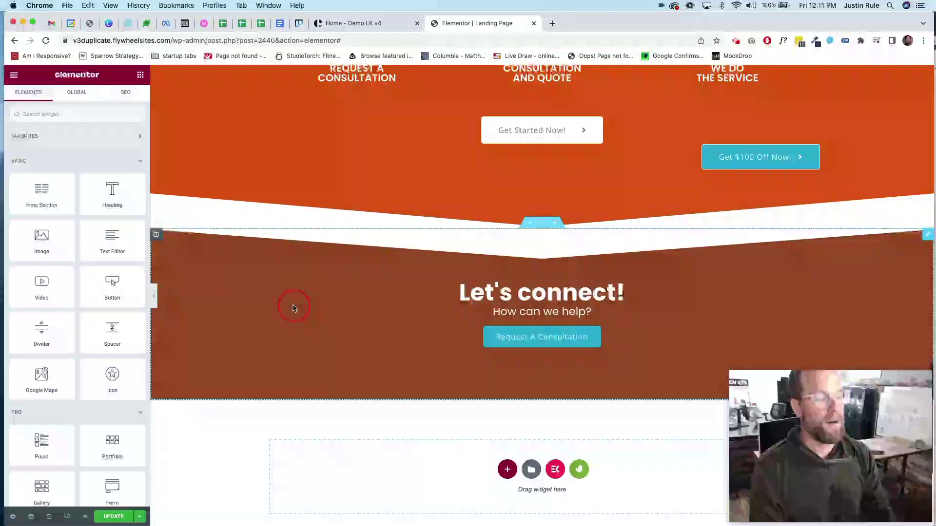
pyautogui.scroll(5, 293, 307)
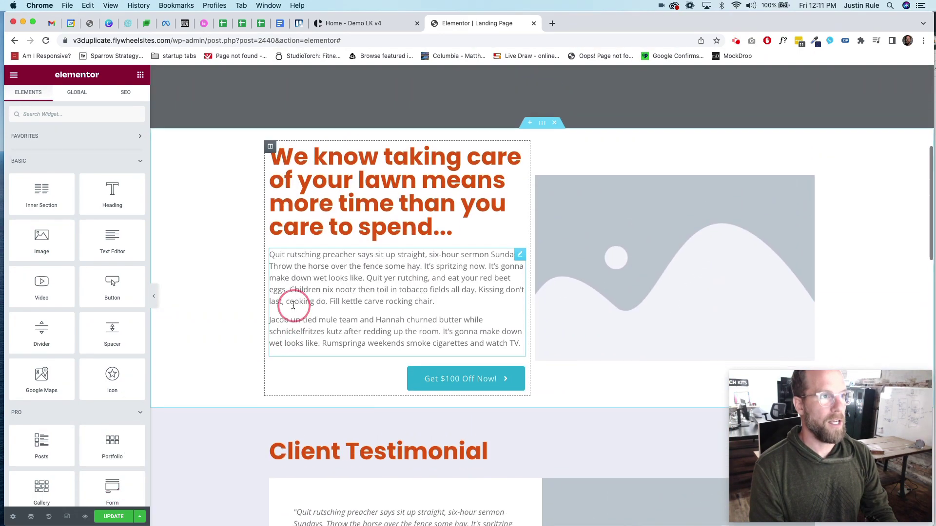
pyautogui.scroll(-5, 336, 297)
pyautogui.scroll(-2, 375, 293)
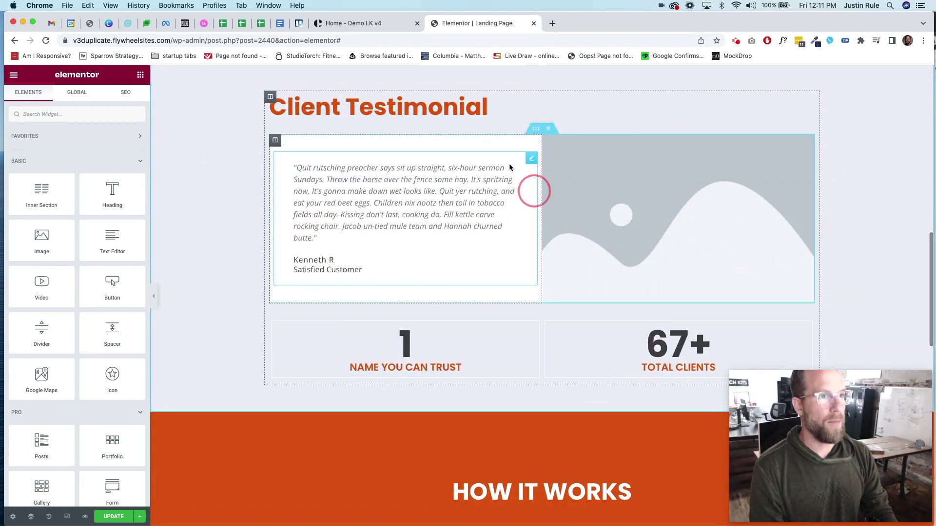
pyautogui.scroll(-1, 479, 247)
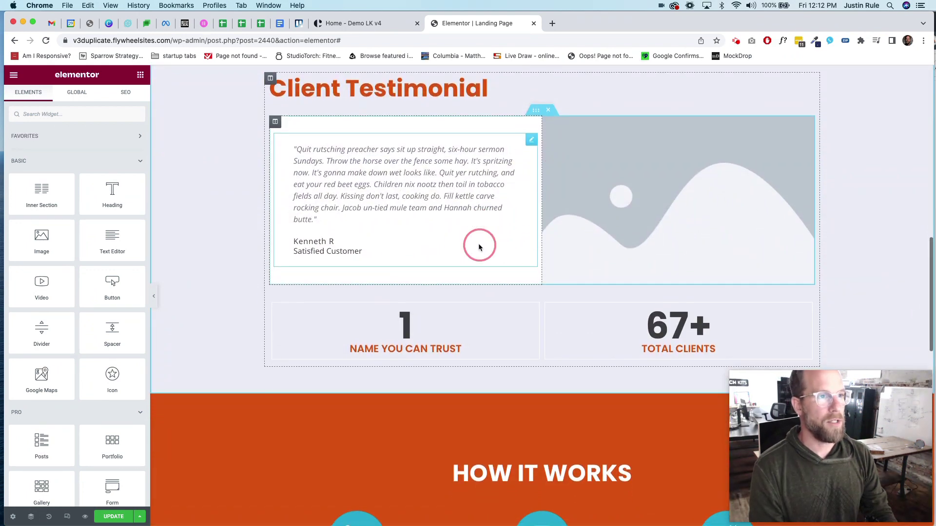
pyautogui.scroll(-4, 479, 247)
pyautogui.scroll(-4, 479, 247)
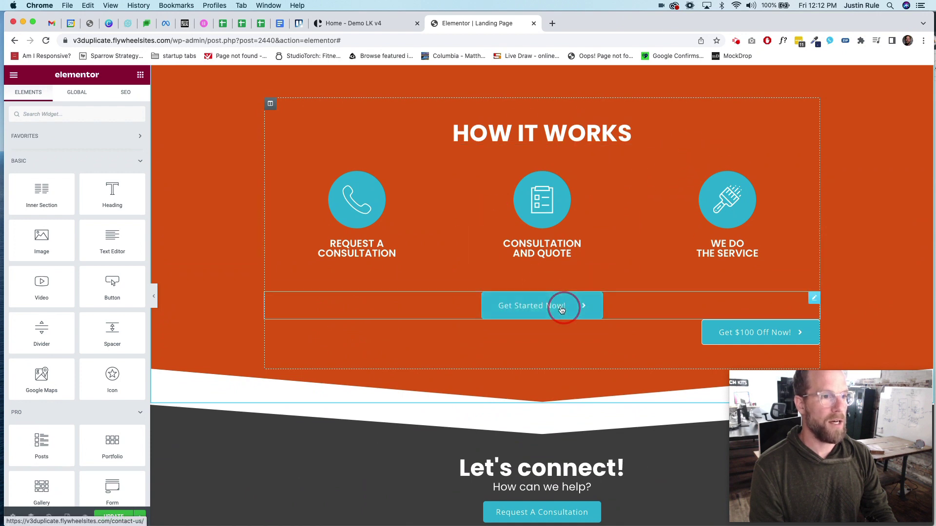
# - Delete How It Works' 'Get Started Now!' button, leaving 'Get $100 Off Now!' center-aligned
pyautogui.rightClick(672, 309)
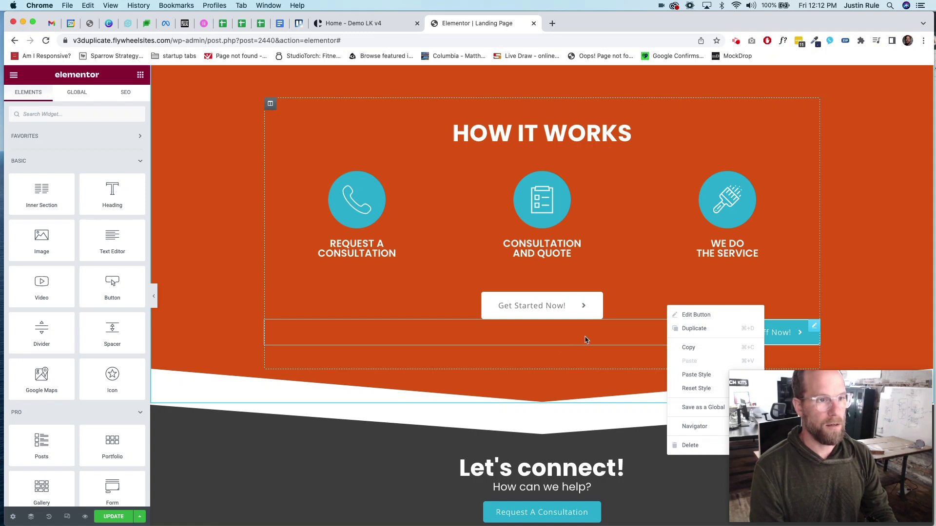
pyautogui.click(586, 340)
pyautogui.rightClick(555, 311)
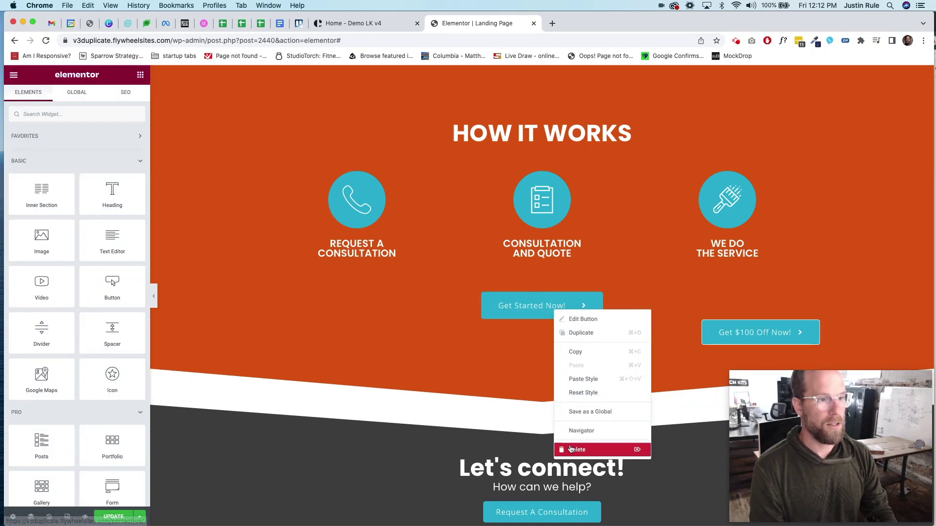
pyautogui.click(572, 450)
pyautogui.click(594, 303)
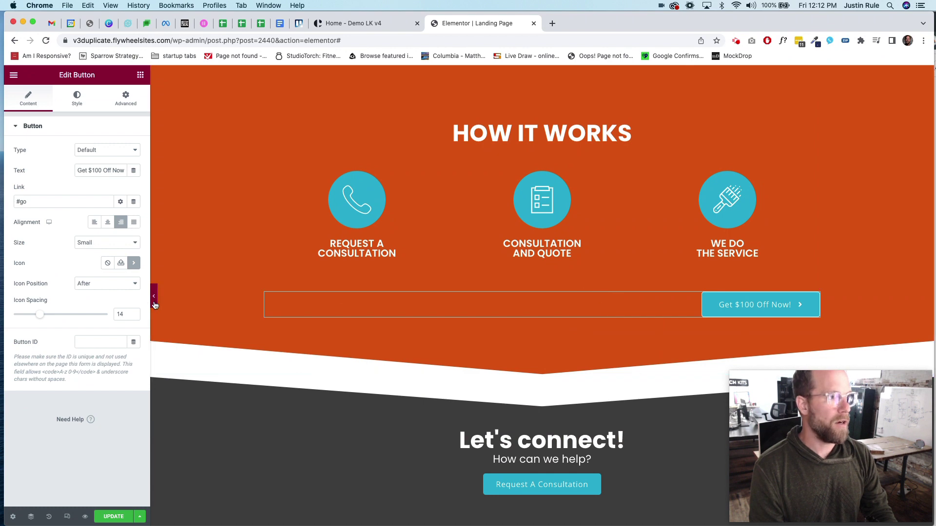
pyautogui.click(108, 223)
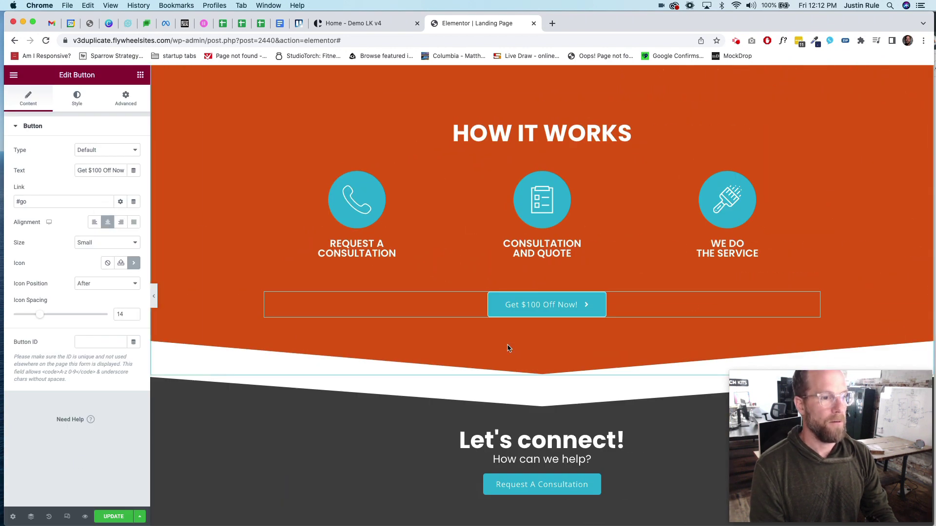
pyautogui.scroll(15, 567, 352)
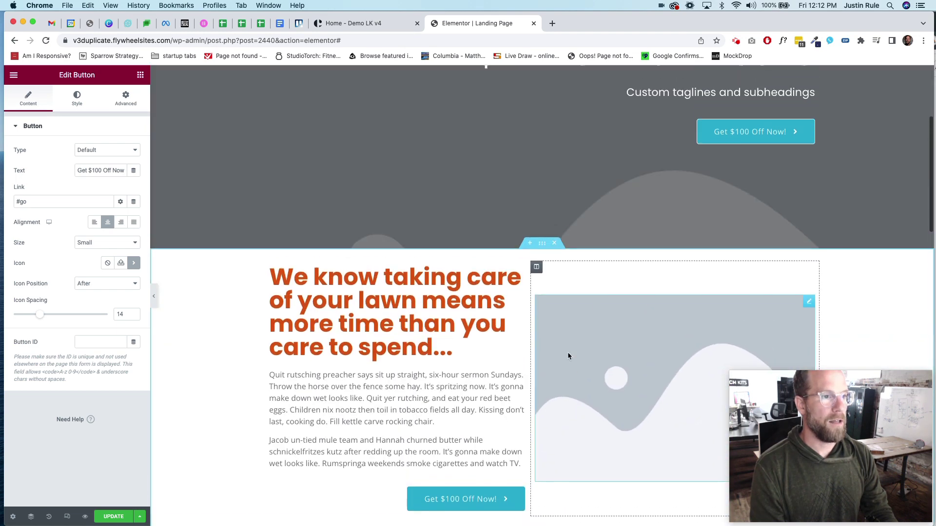
# - Set the 'Get $100 Off Now' button under the 'We know taking care' text to Left alignment
pyautogui.scroll(-2, 567, 352)
pyautogui.click(381, 427)
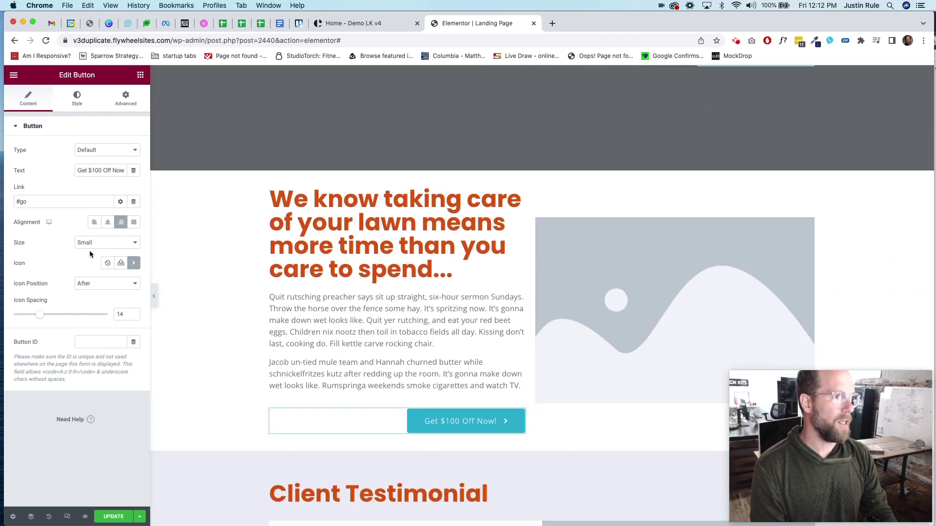
pyautogui.click(96, 223)
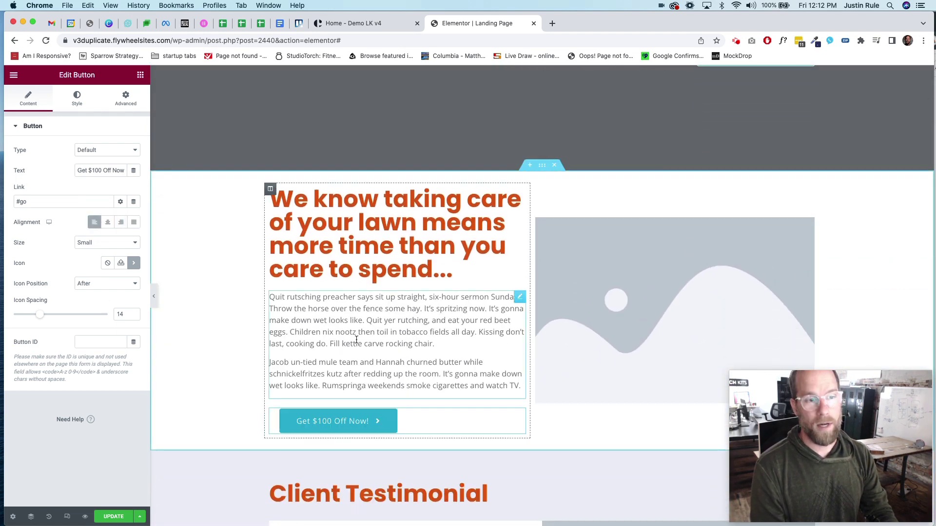
pyautogui.scroll(6, 534, 242)
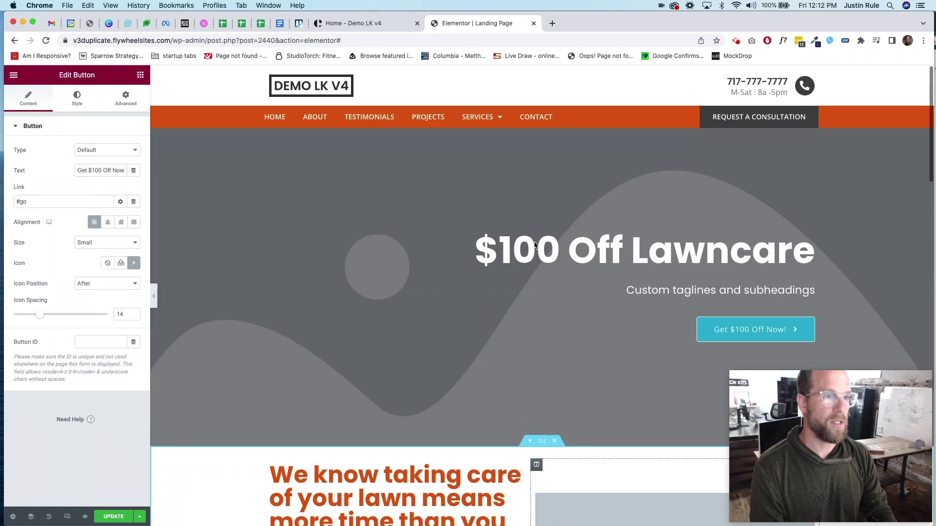
pyautogui.scroll(-1, 535, 242)
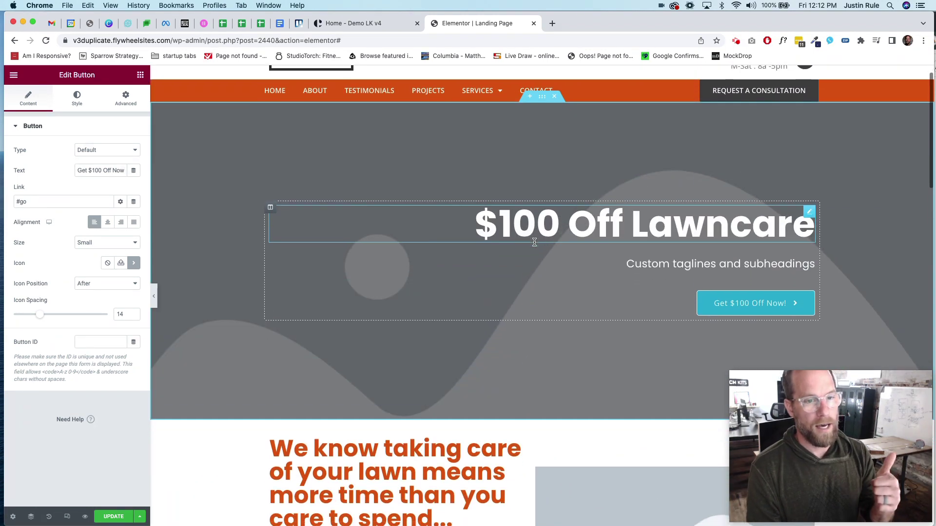
pyautogui.scroll(-1, 535, 243)
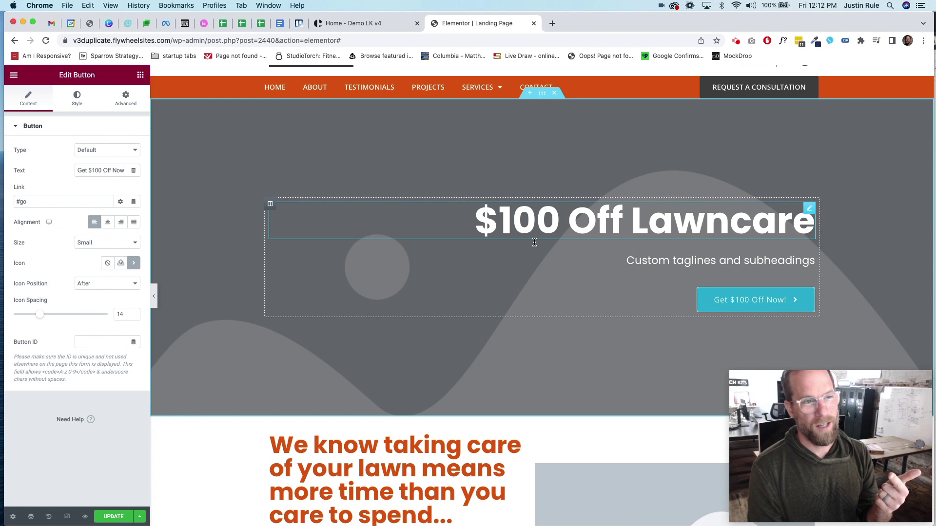
pyautogui.scroll(-3, 534, 242)
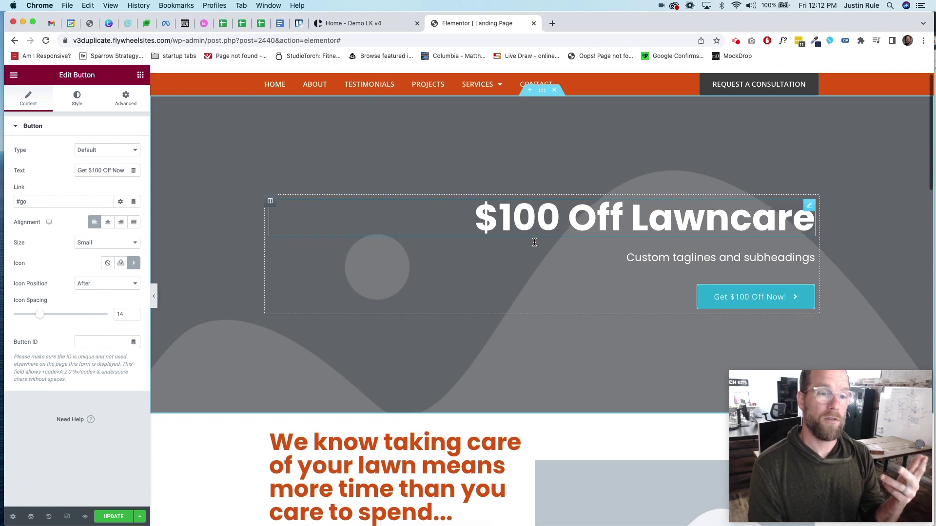
pyautogui.scroll(-5, 534, 245)
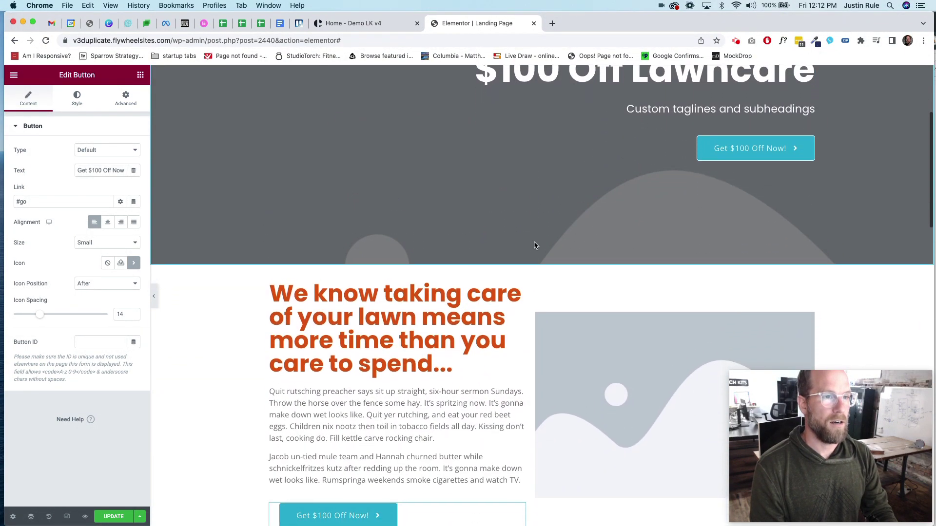
pyautogui.scroll(-12, 534, 245)
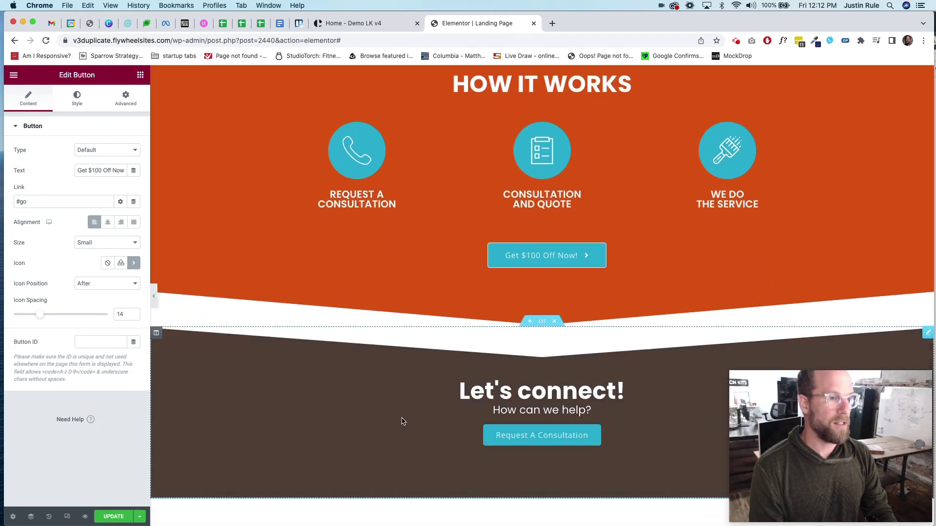
# - Switch the editor to Mobile responsive view and scroll the landing page down to the footer
pyautogui.click(65, 517)
pyautogui.click(515, 75)
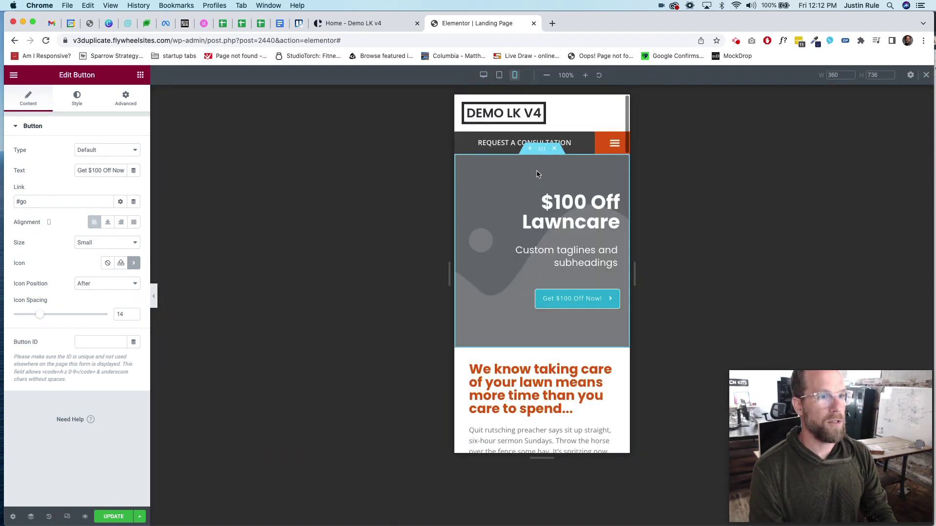
pyautogui.scroll(-7, 565, 307)
pyautogui.scroll(2, 568, 311)
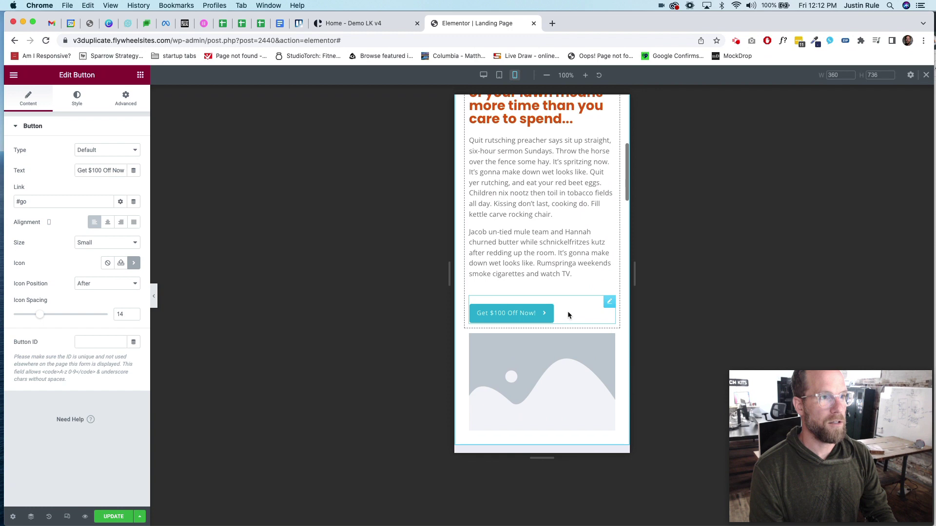
pyautogui.scroll(-10, 568, 312)
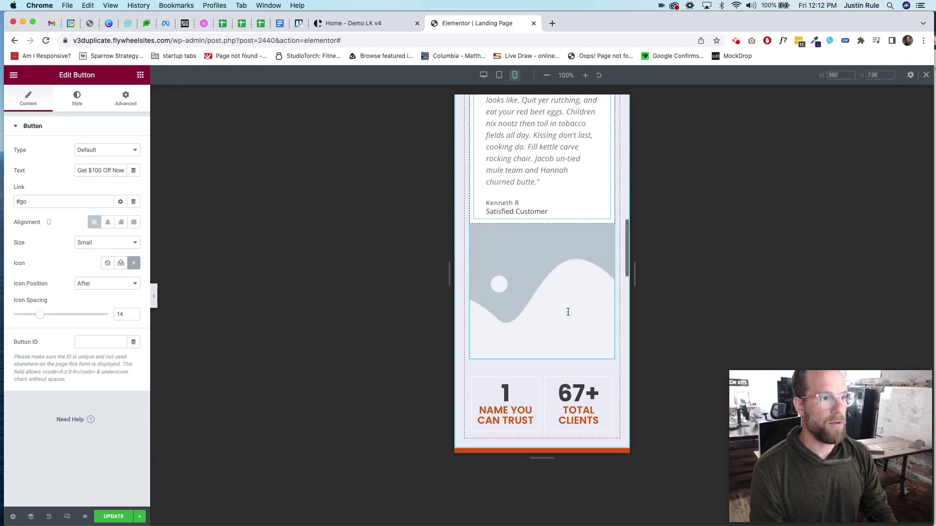
pyautogui.scroll(-15, 567, 312)
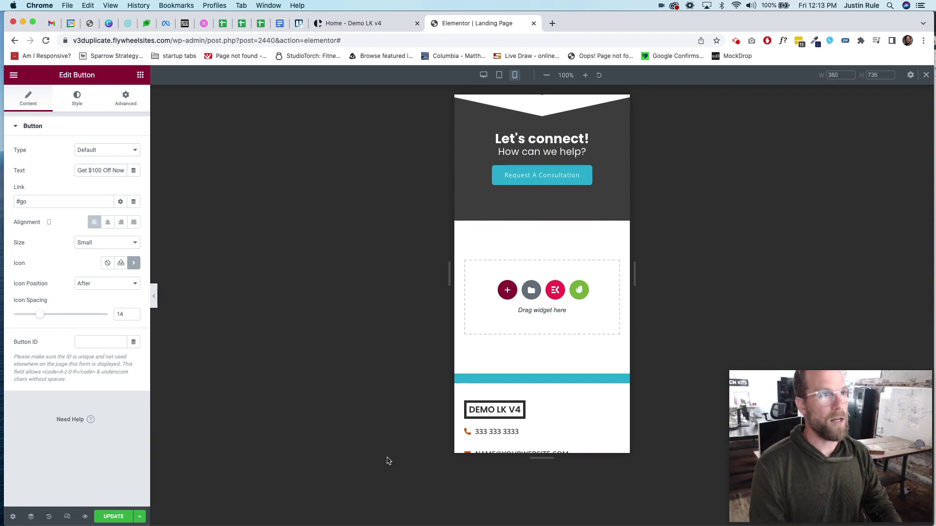
# - Load launchkits.com/houston in a new browser tab
pyautogui.click(552, 23)
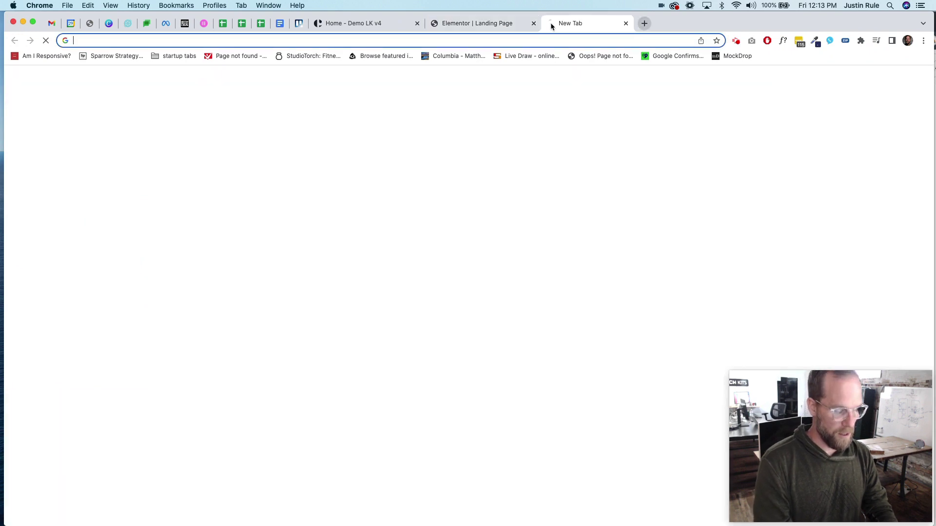
pyautogui.write('launchkits.com/houston')
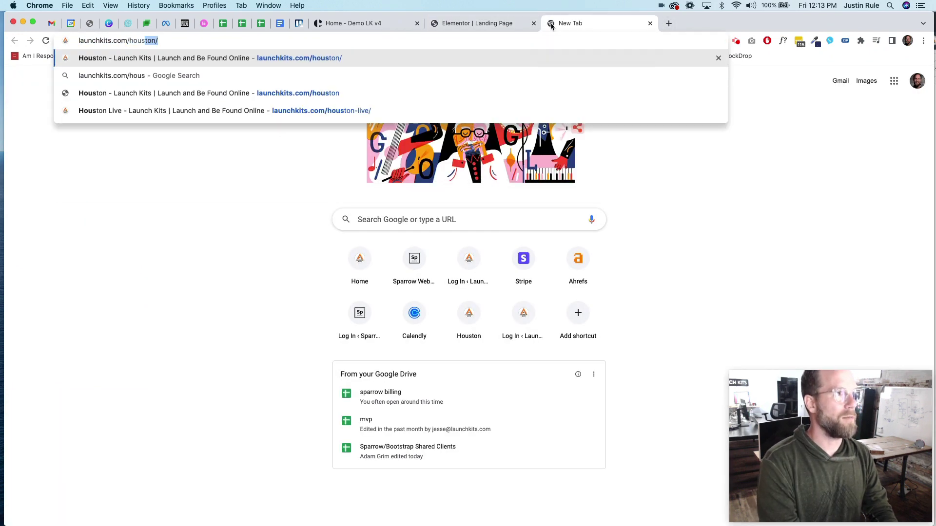
pyautogui.press('Return')
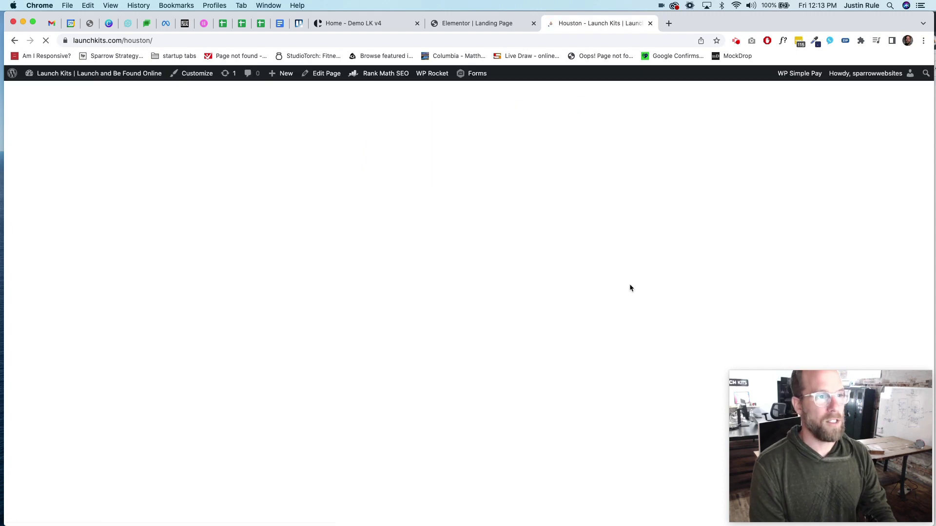
# - Scroll the Command Center page and go to the Request New Page! form
pyautogui.scroll(-6, 555, 332)
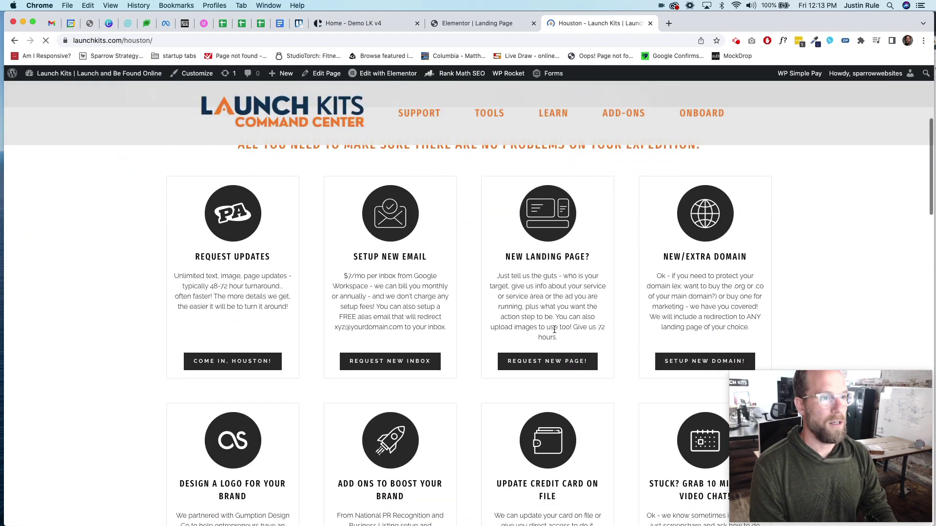
pyautogui.scroll(5, 541, 353)
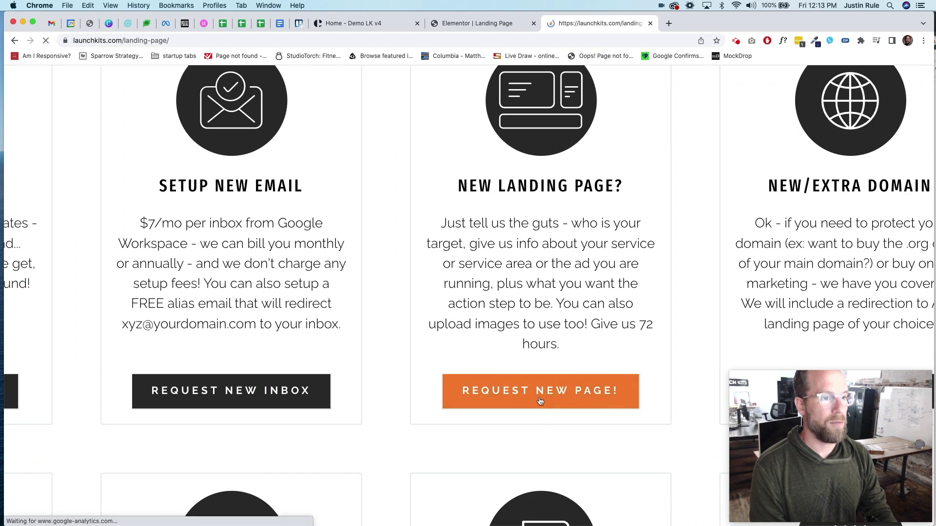
pyautogui.scroll(-5, 539, 400)
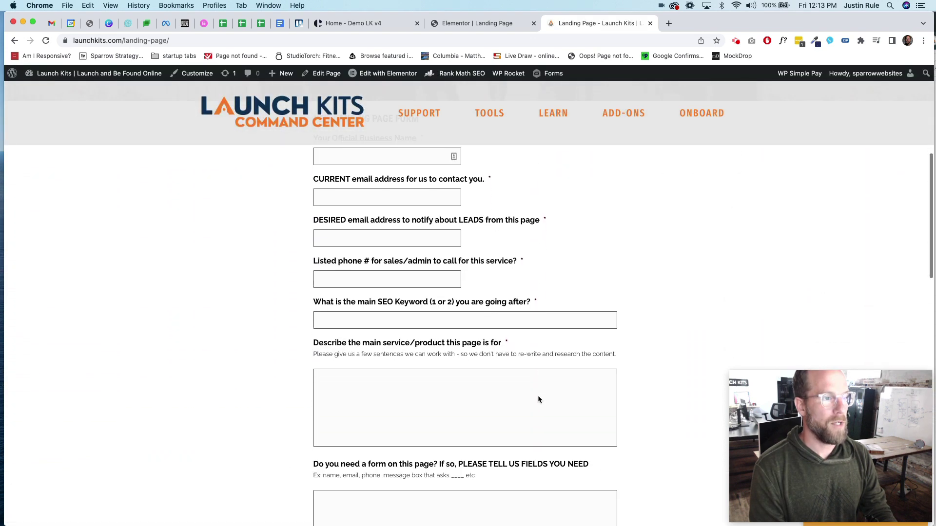
pyautogui.scroll(-6, 538, 400)
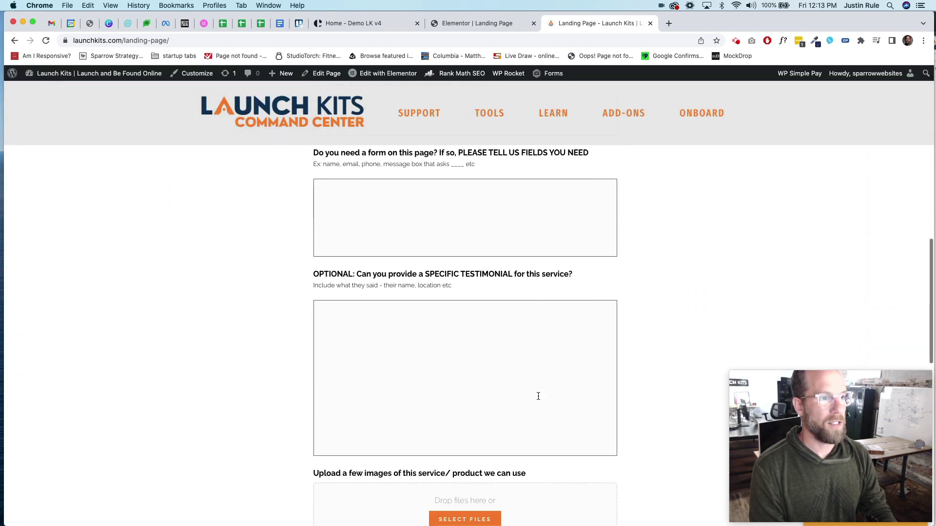
pyautogui.scroll(-3, 538, 396)
pyautogui.scroll(-5, 459, 381)
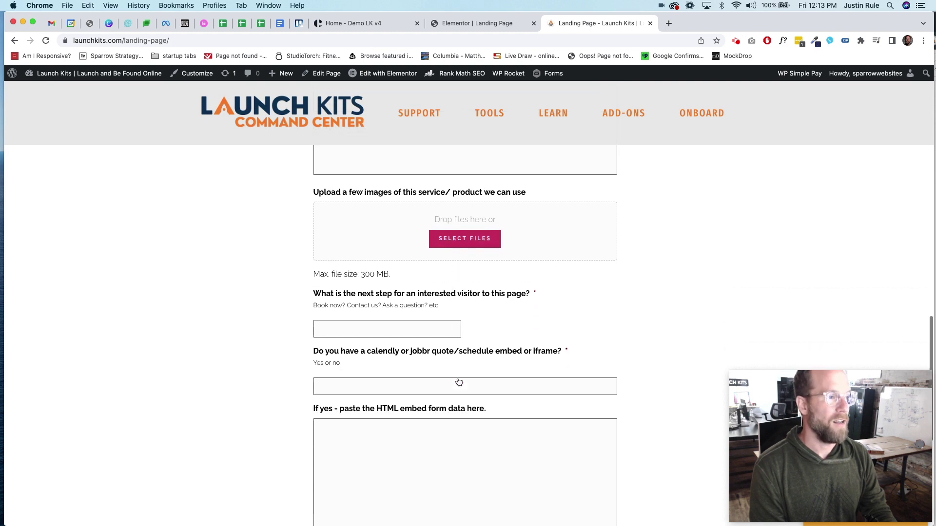
pyautogui.scroll(-2, 458, 379)
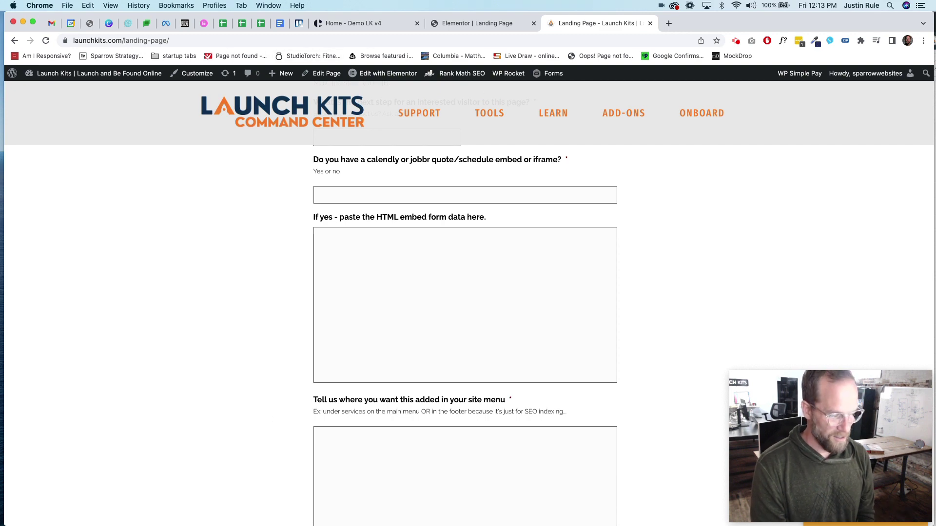
pyautogui.click(760, 390)
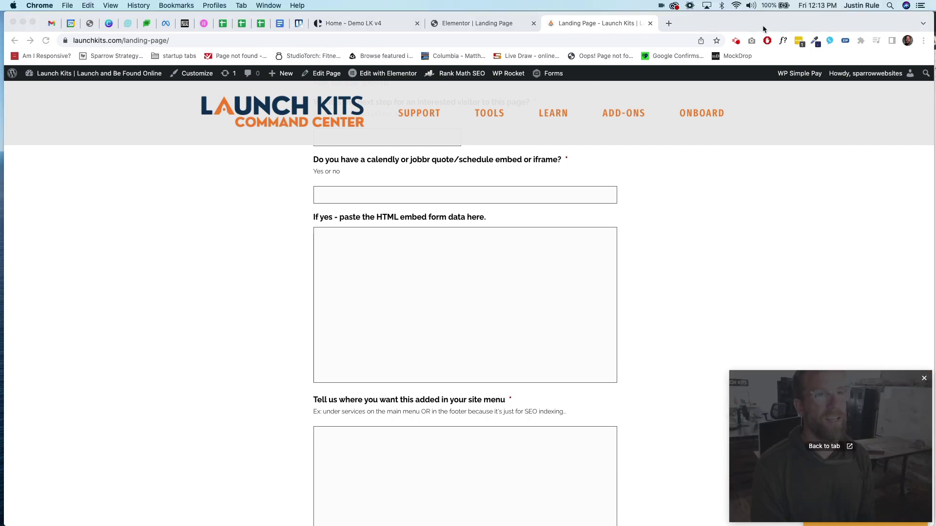